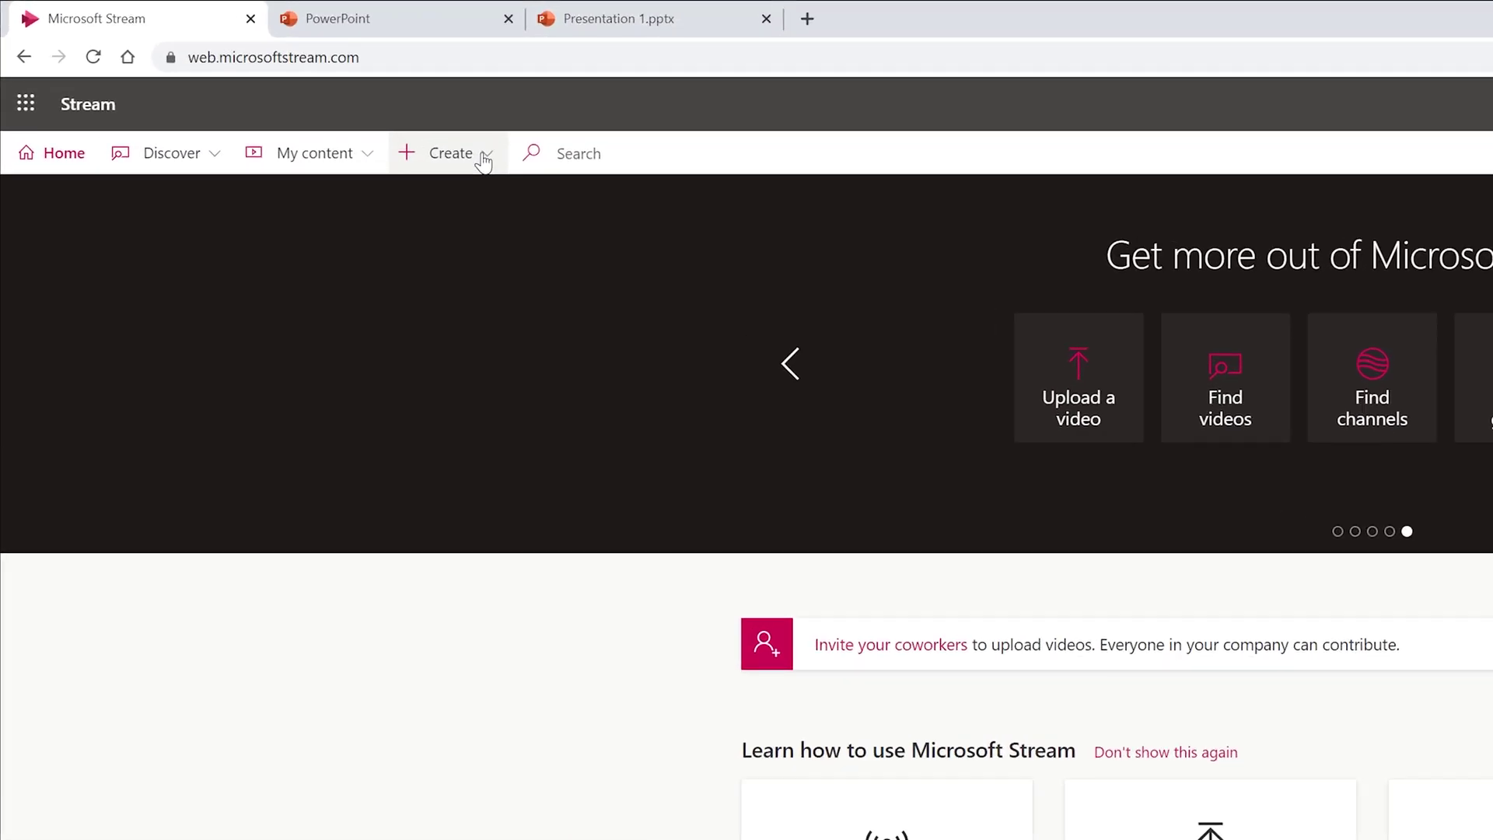
# Open Stream's Create menu to begin a new live event
pyautogui.click(259, 84)
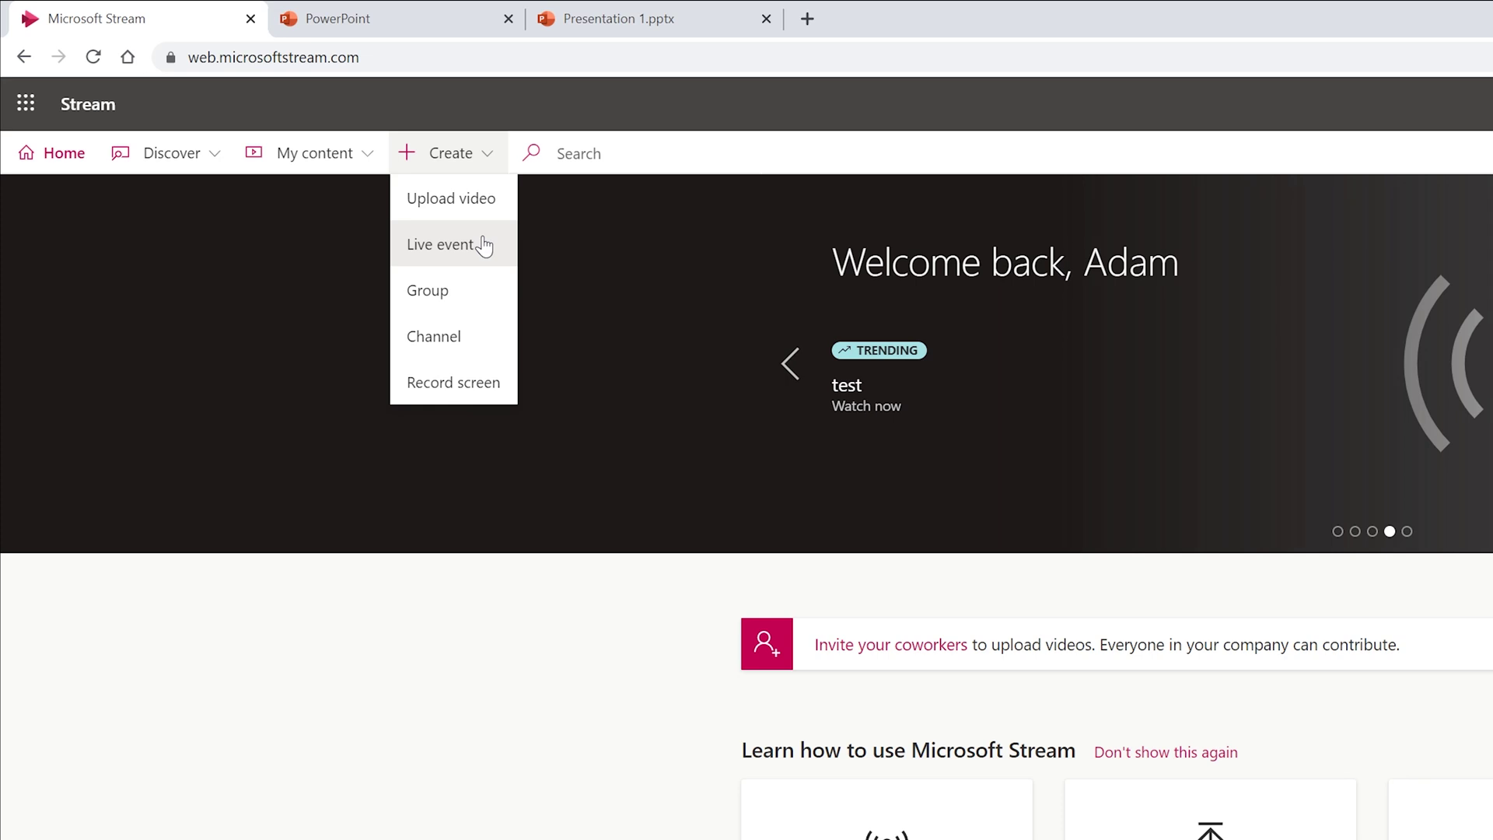
# Start a new live event and name it 'New location'
pyautogui.click(484, 246)
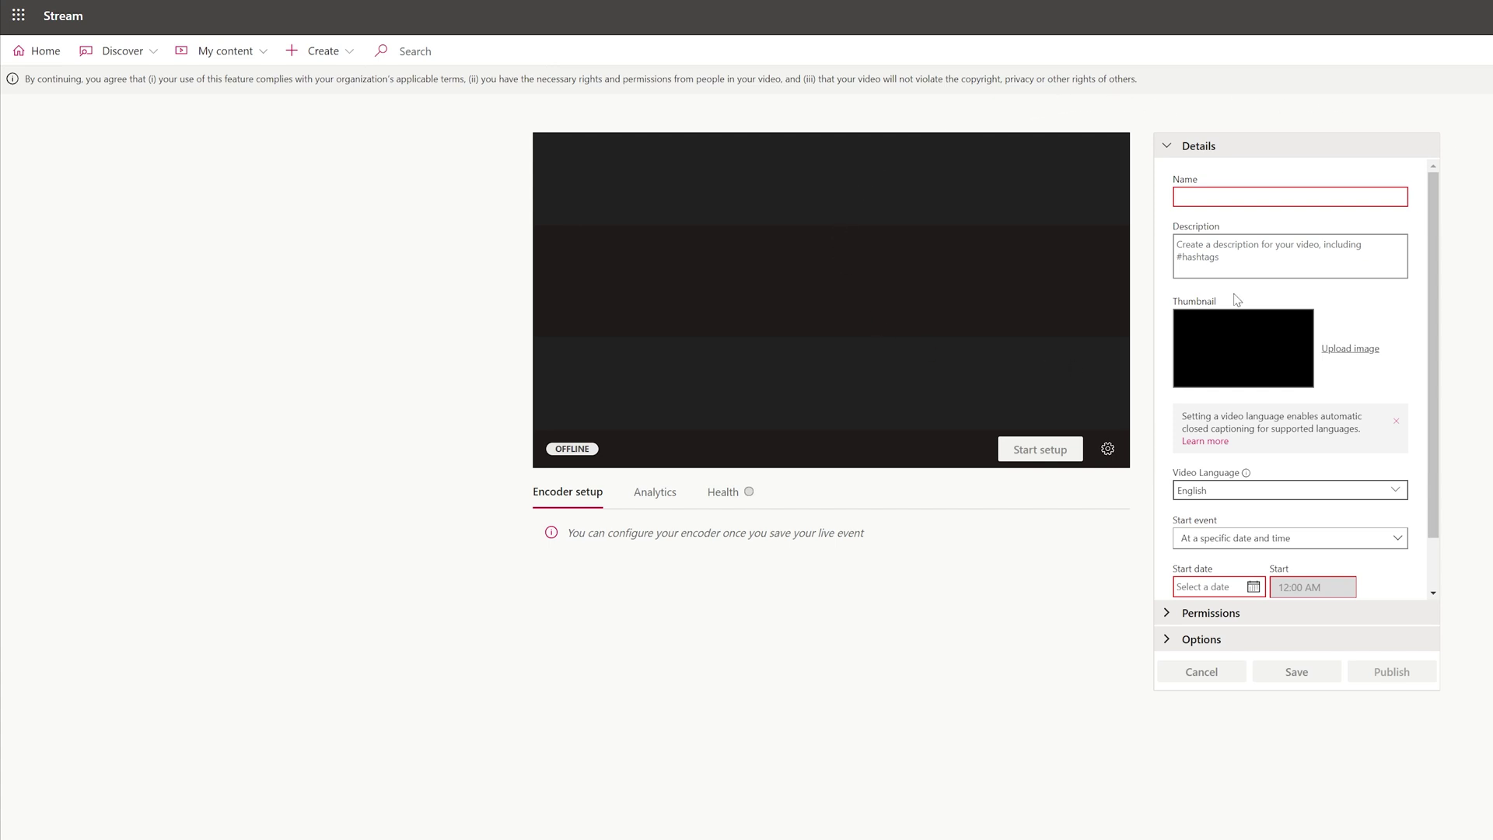
pyautogui.click(1244, 261)
pyautogui.click(1291, 197)
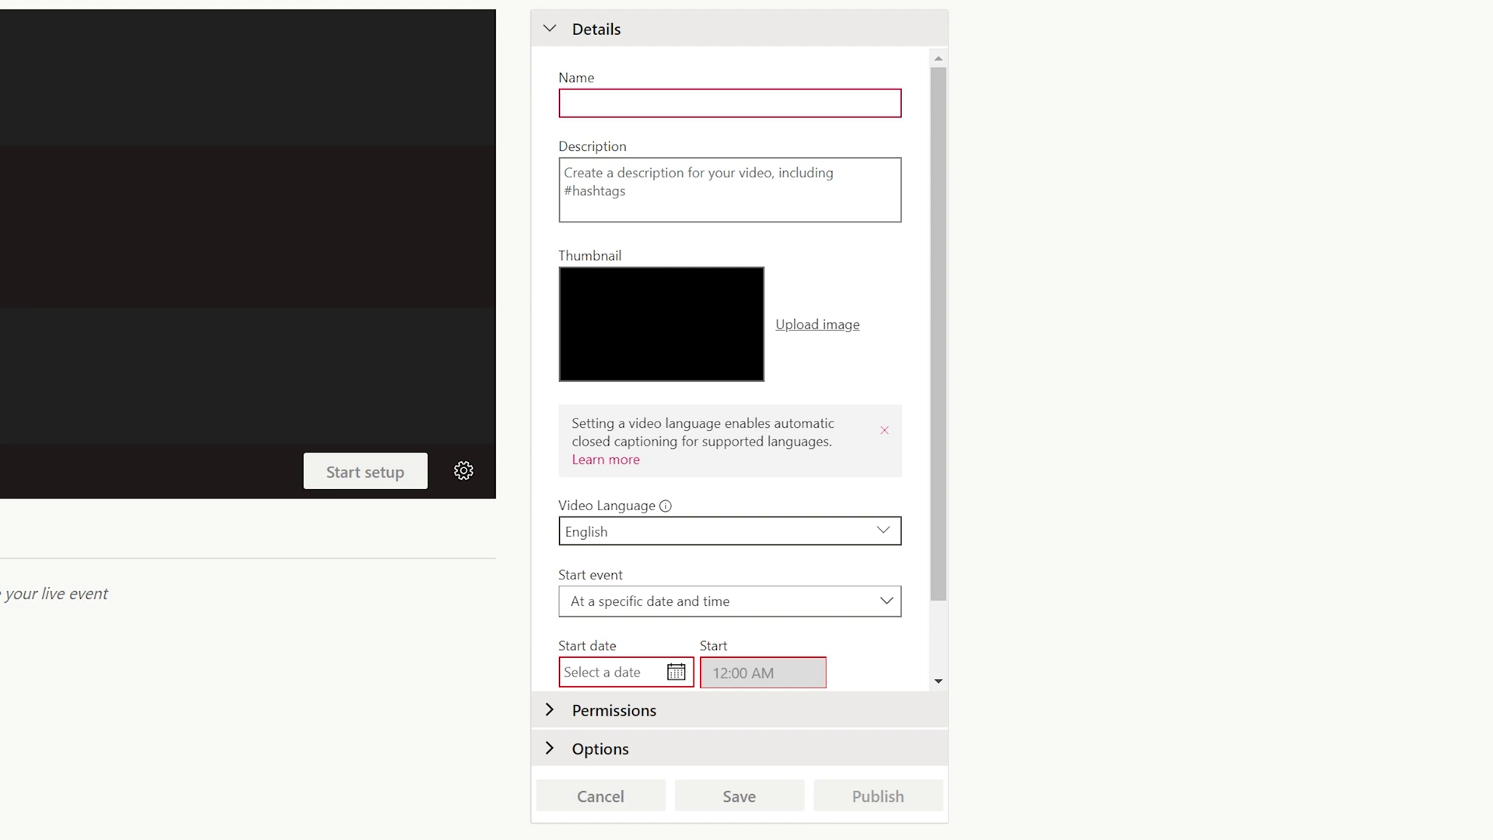
pyautogui.write('New location')
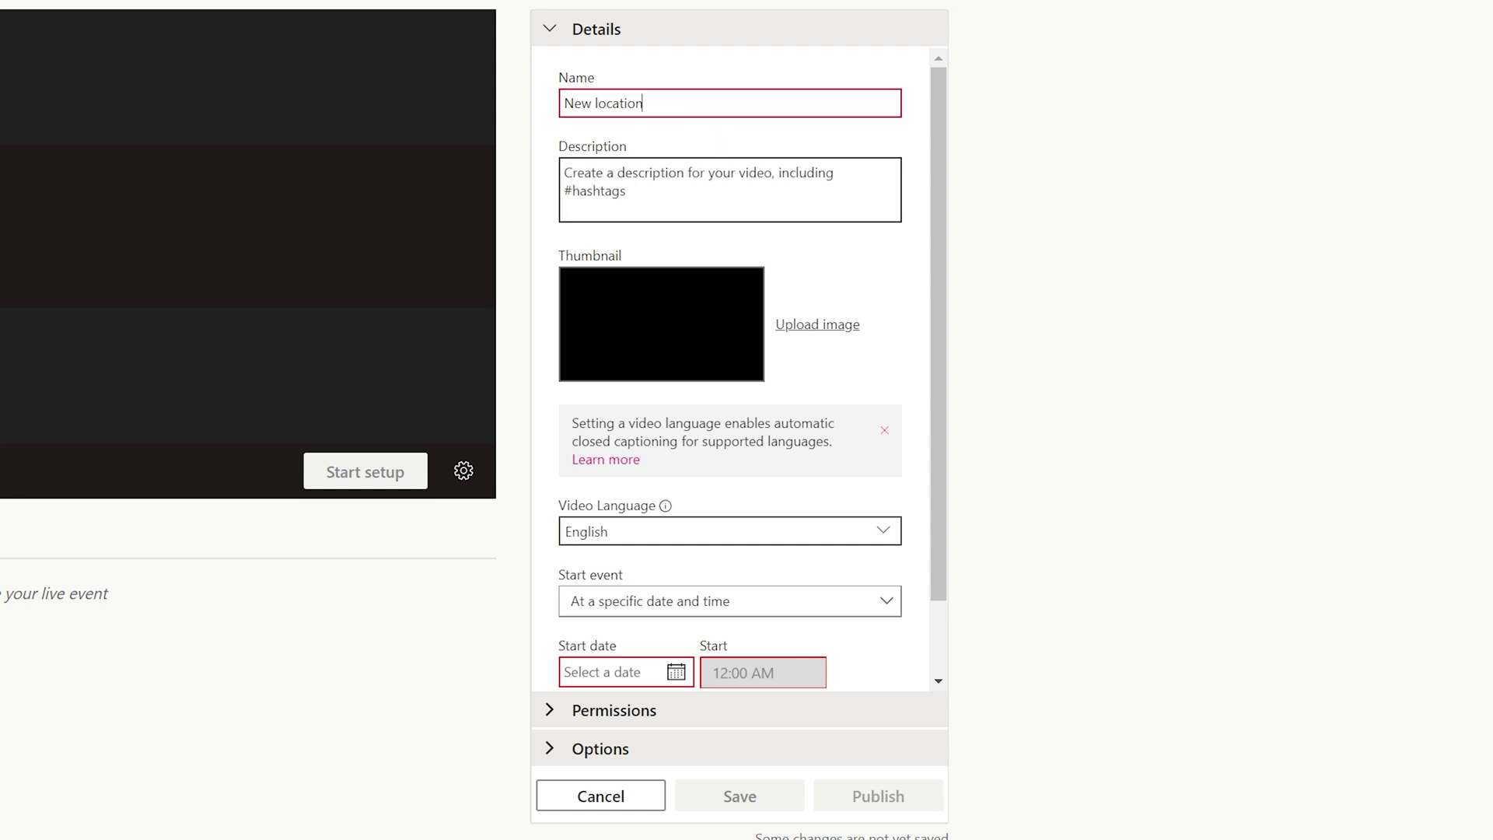
pyautogui.click(564, 172)
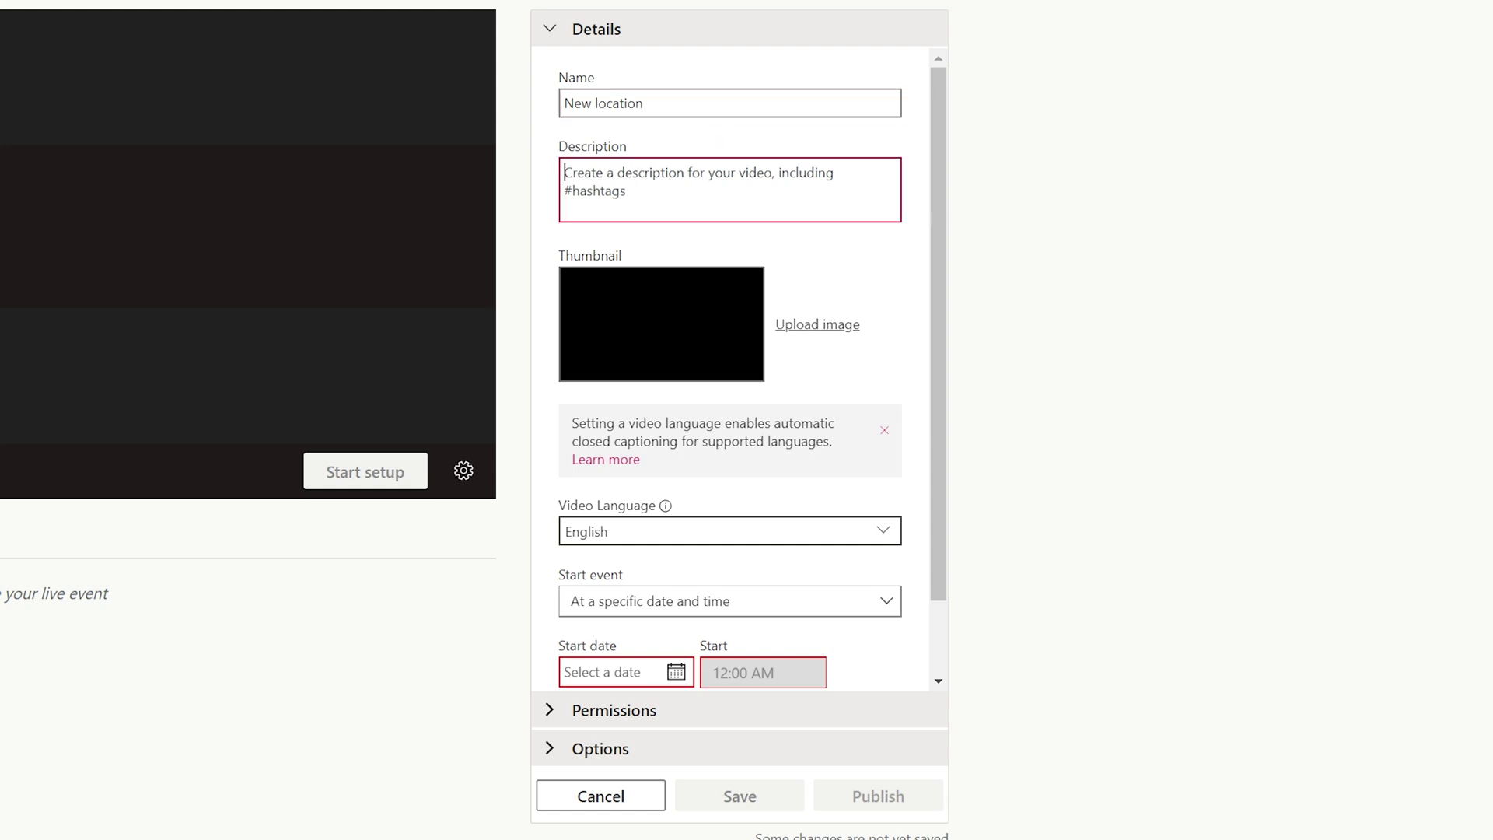
# Upload the Midwest image as the live event's thumbnail
pyautogui.click(797, 329)
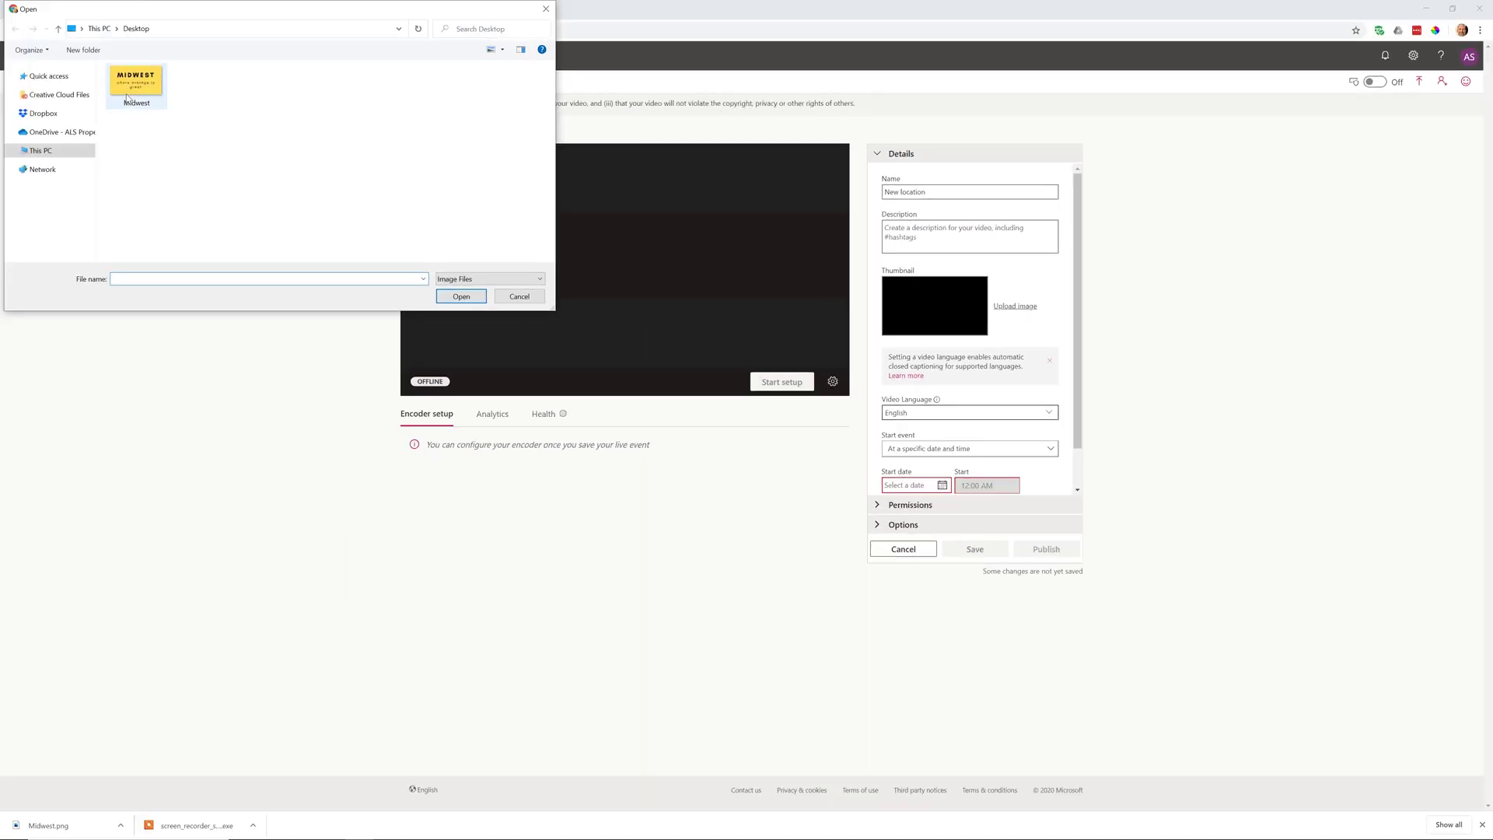
pyautogui.click(126, 97)
pyautogui.click(459, 296)
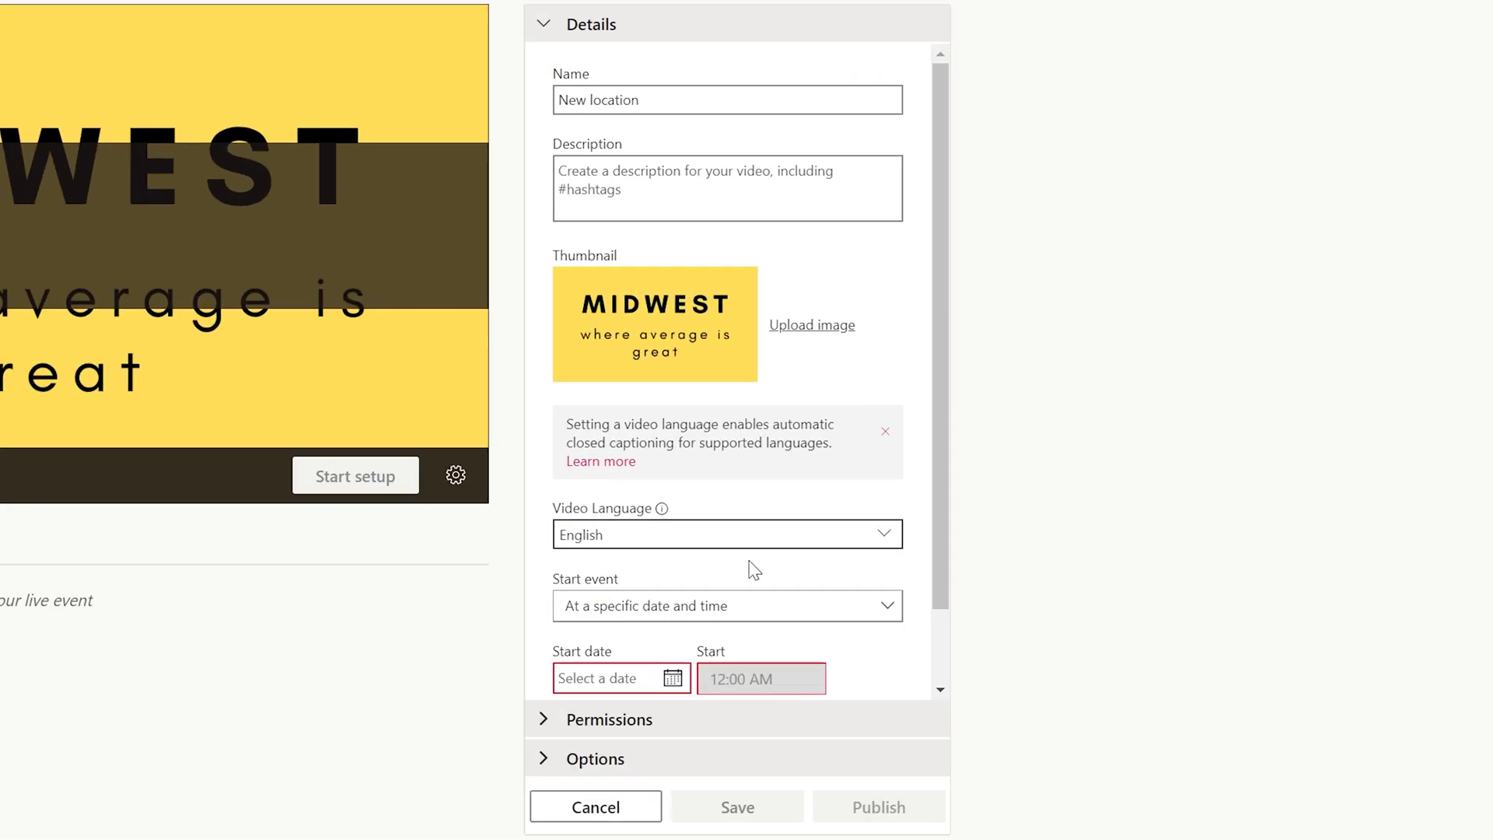
# Set the event to start as soon as the encoder is connected (now)
pyautogui.scroll(-2, 752, 569)
pyautogui.click(768, 530)
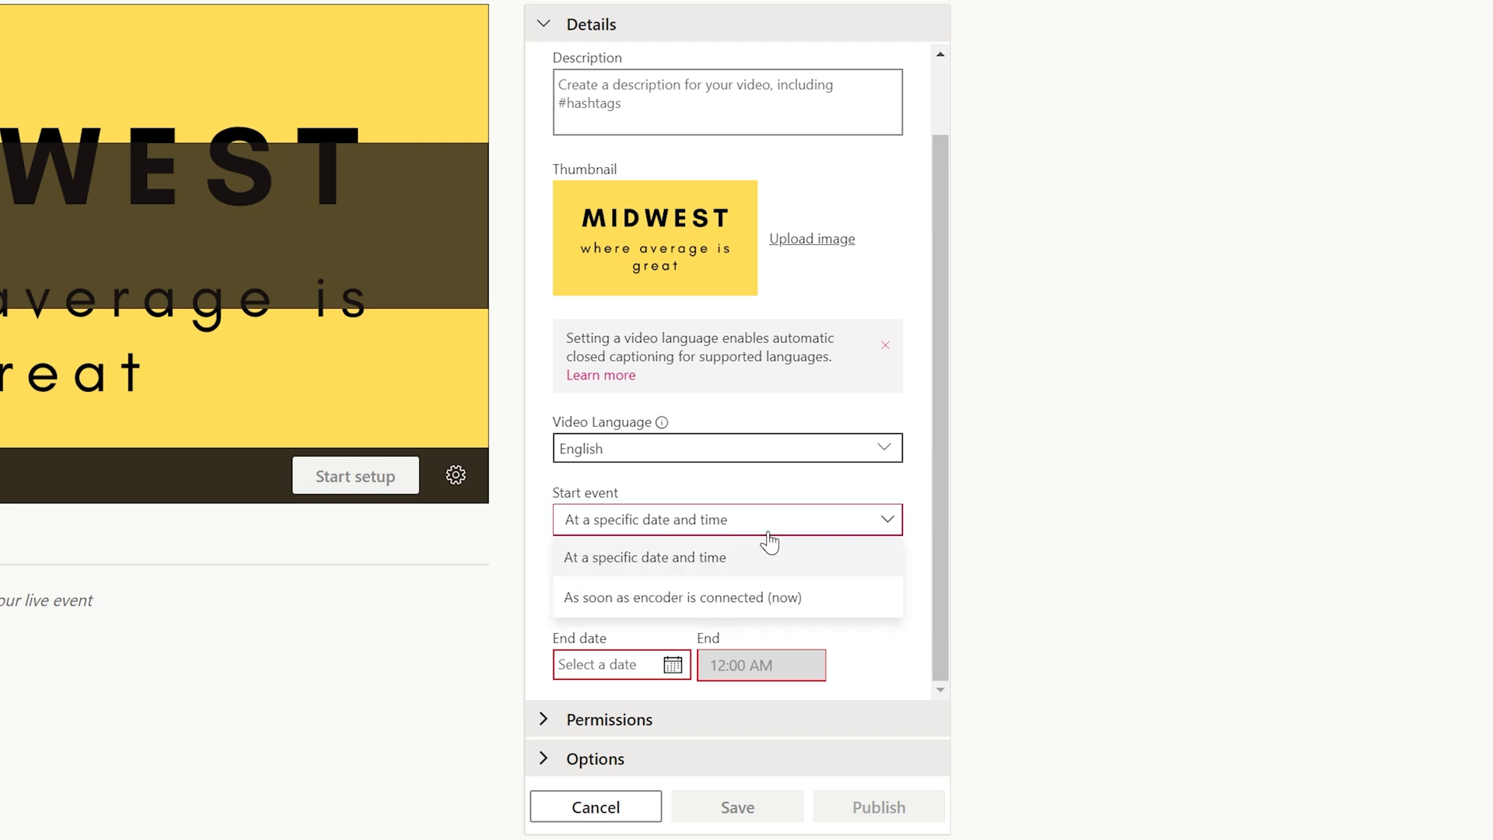
pyautogui.scroll(2, 770, 542)
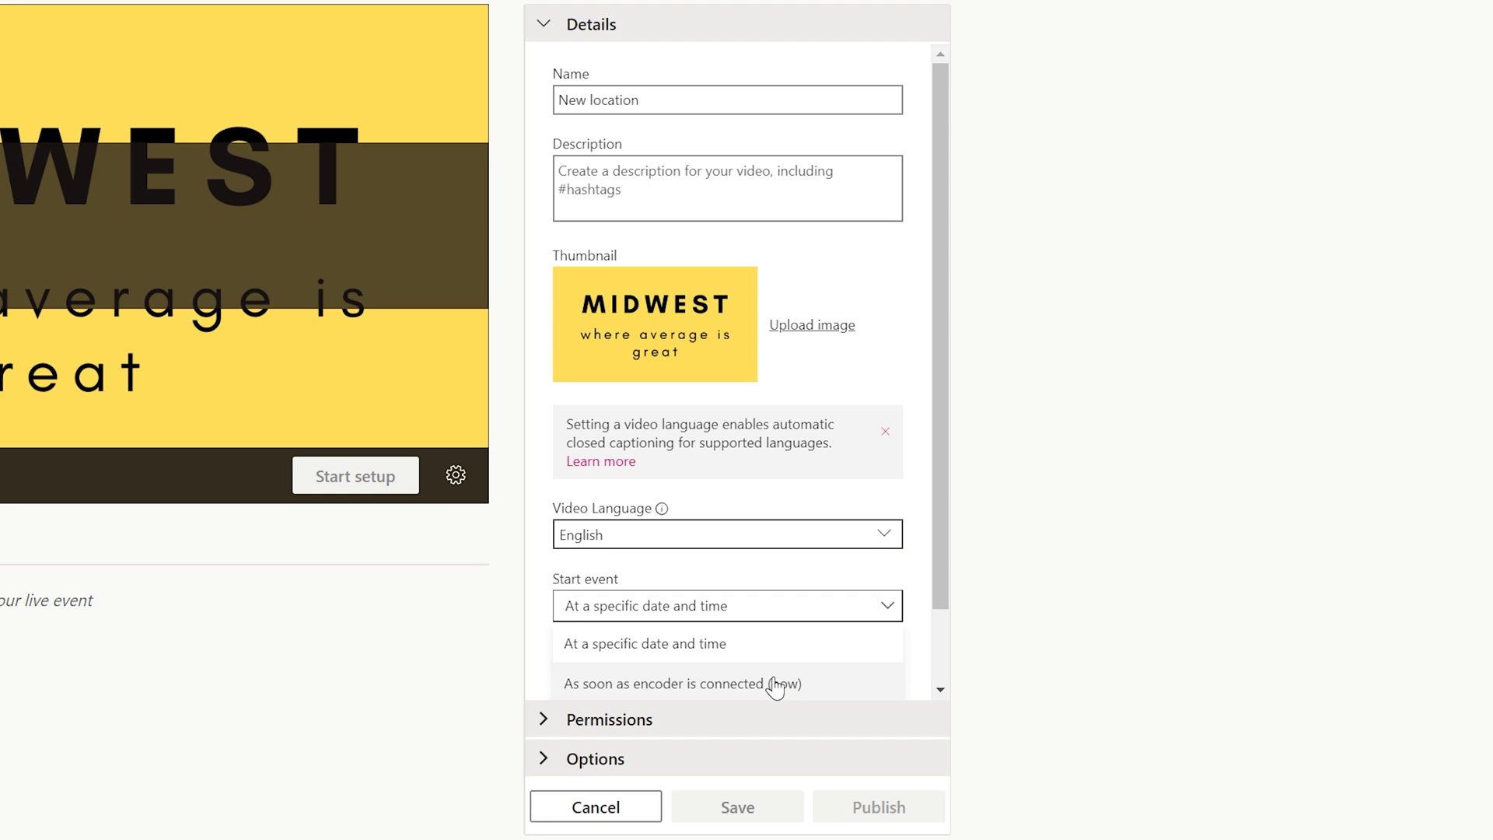
pyautogui.click(775, 684)
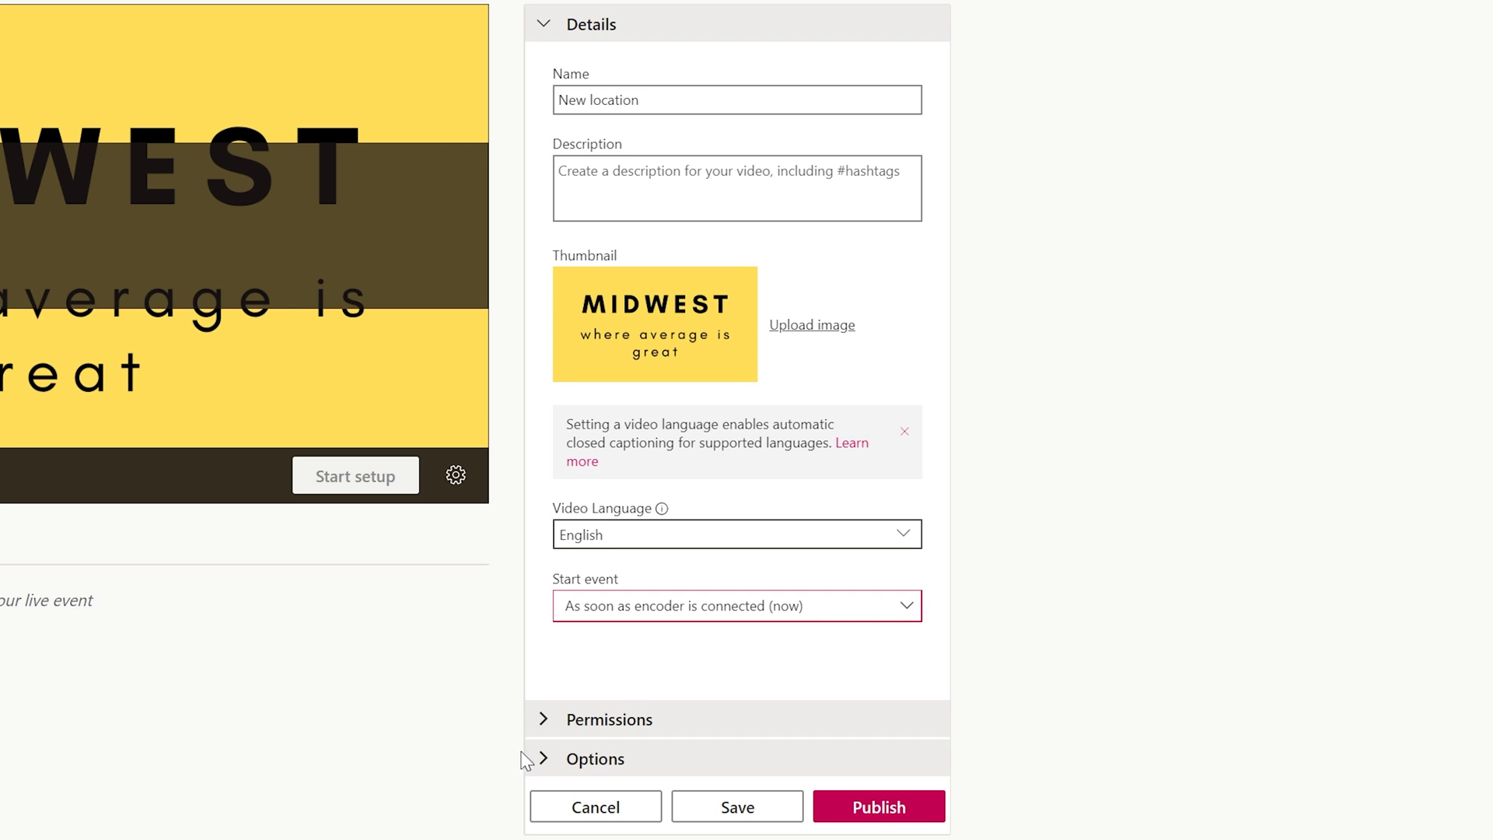
# Expand Permissions and review the Share with audience choices
pyautogui.click(550, 720)
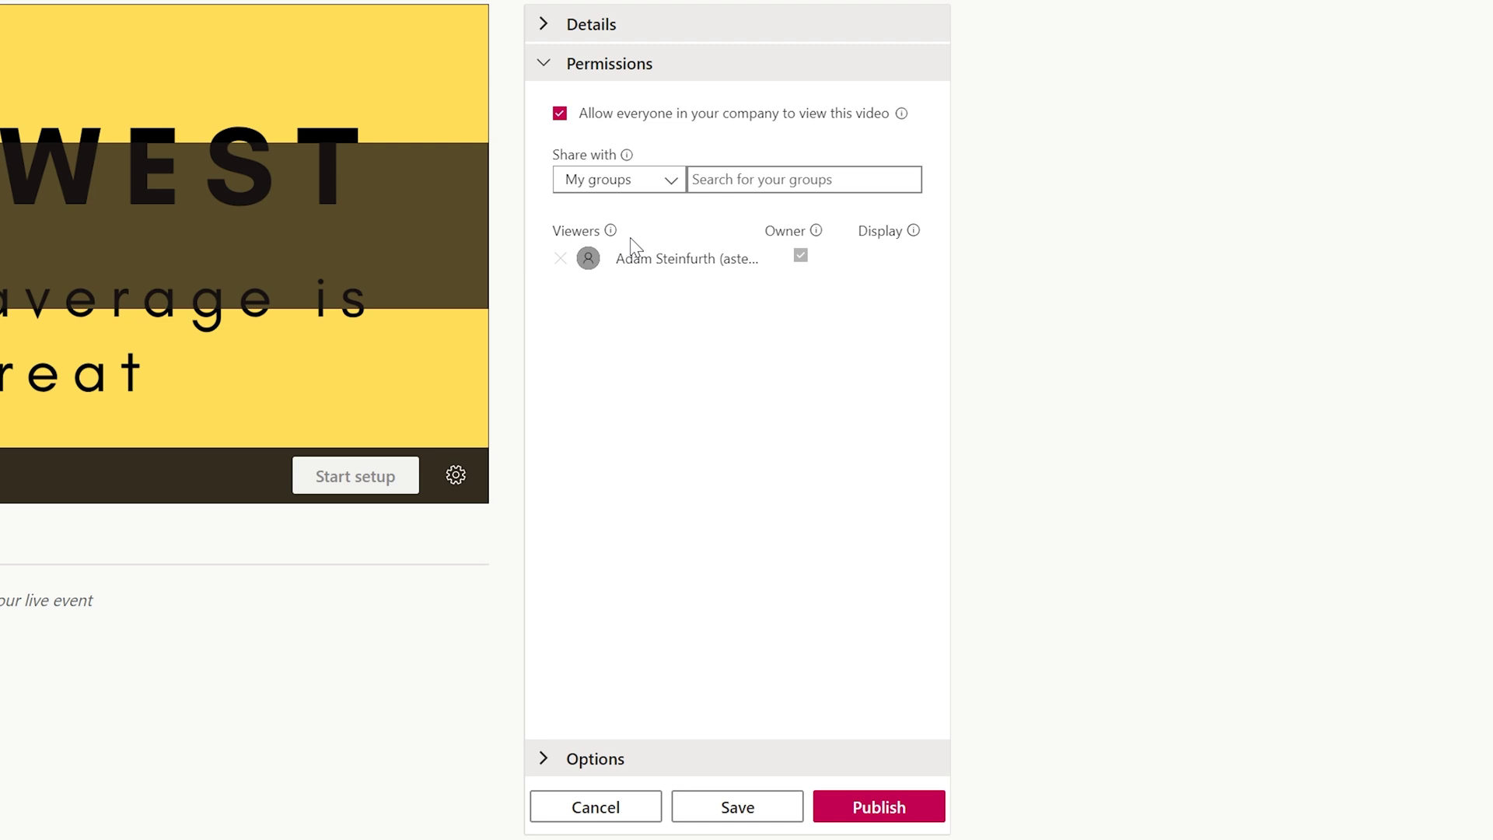
pyautogui.click(674, 182)
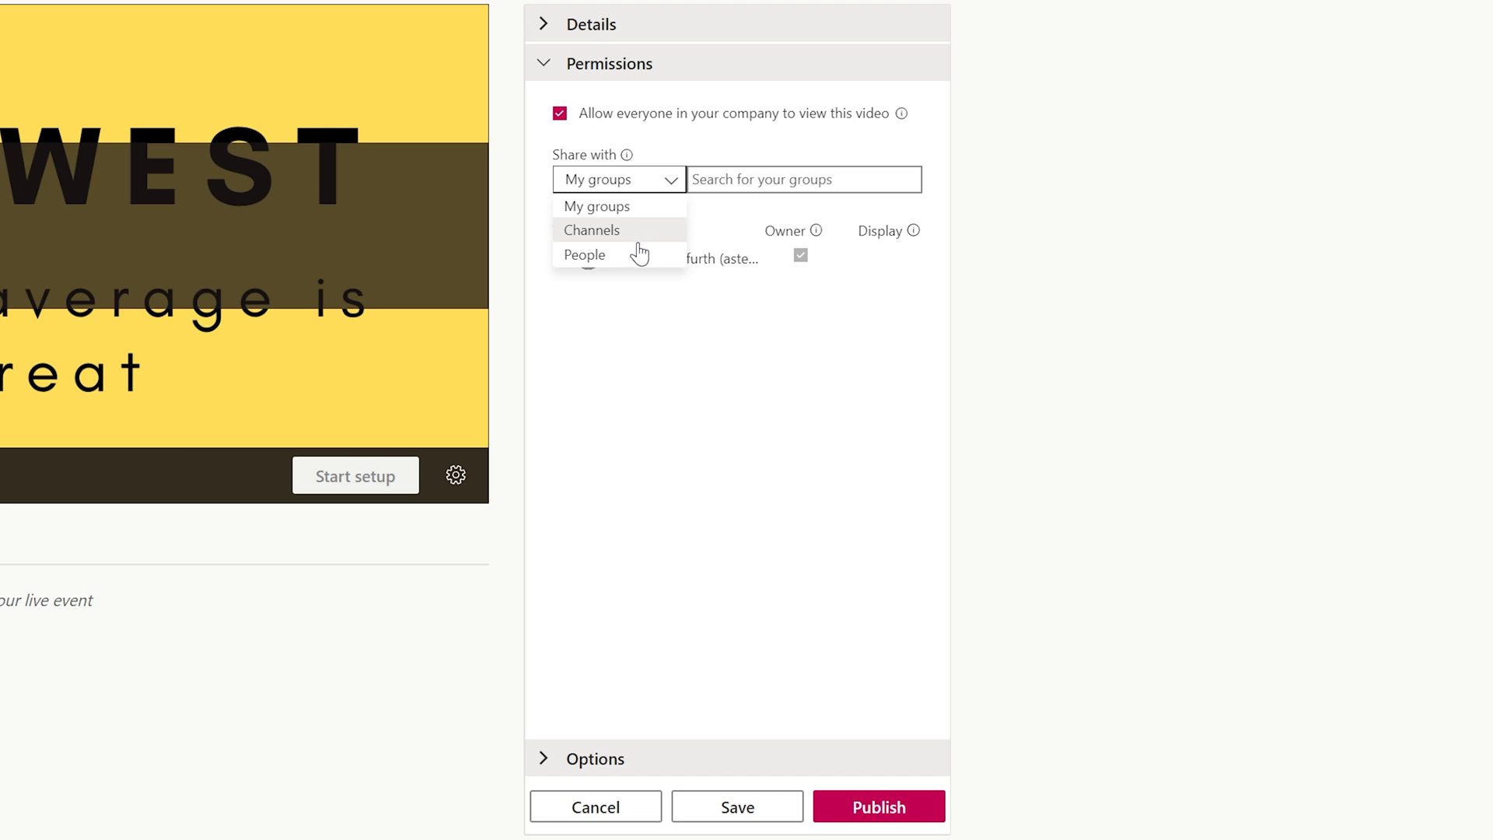
pyautogui.click(735, 375)
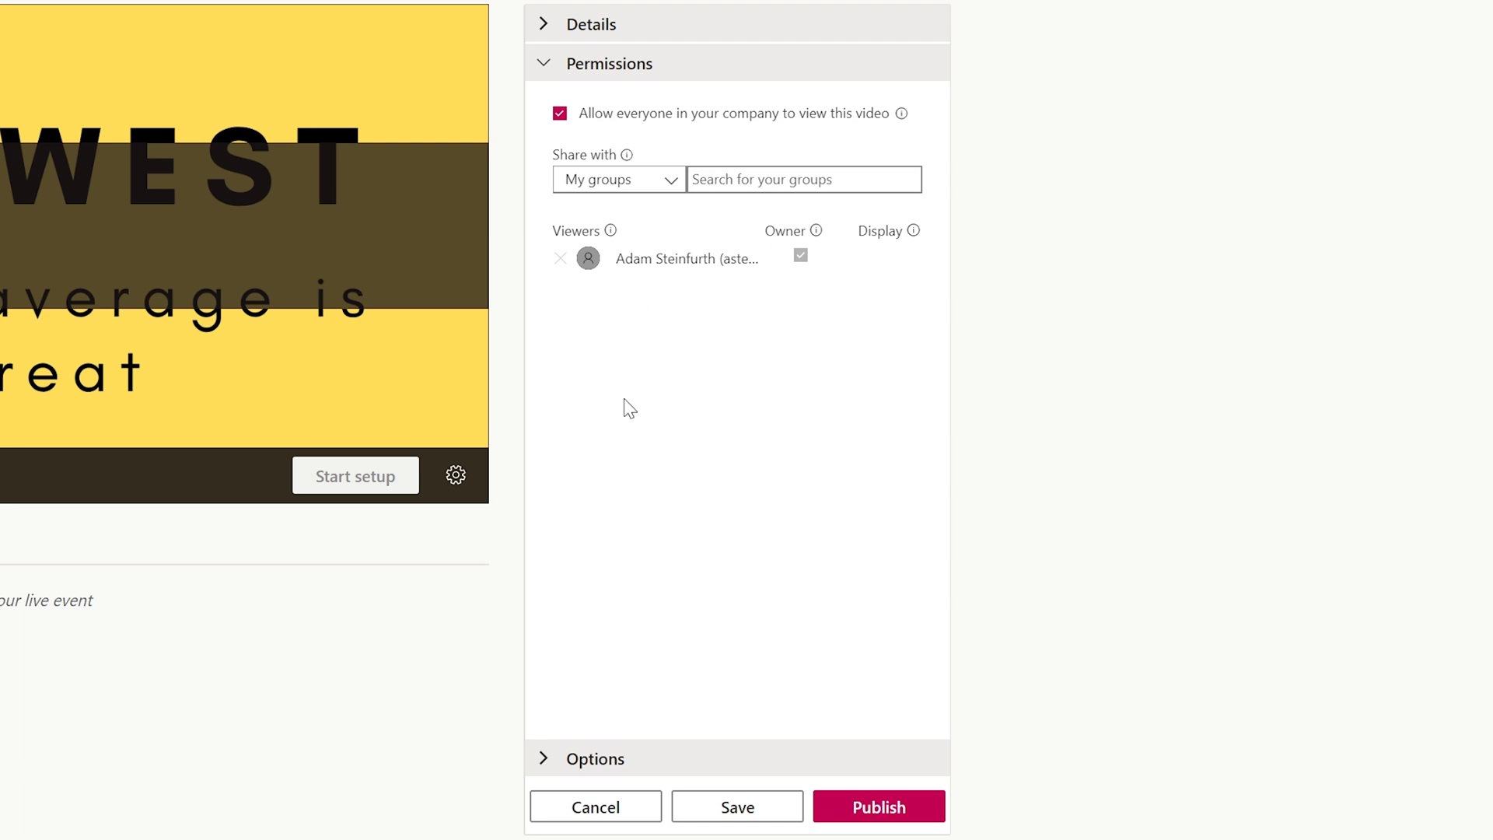
# Keep People, Comments and Autogenerate captions enabled under Options and save the event
pyautogui.click(588, 762)
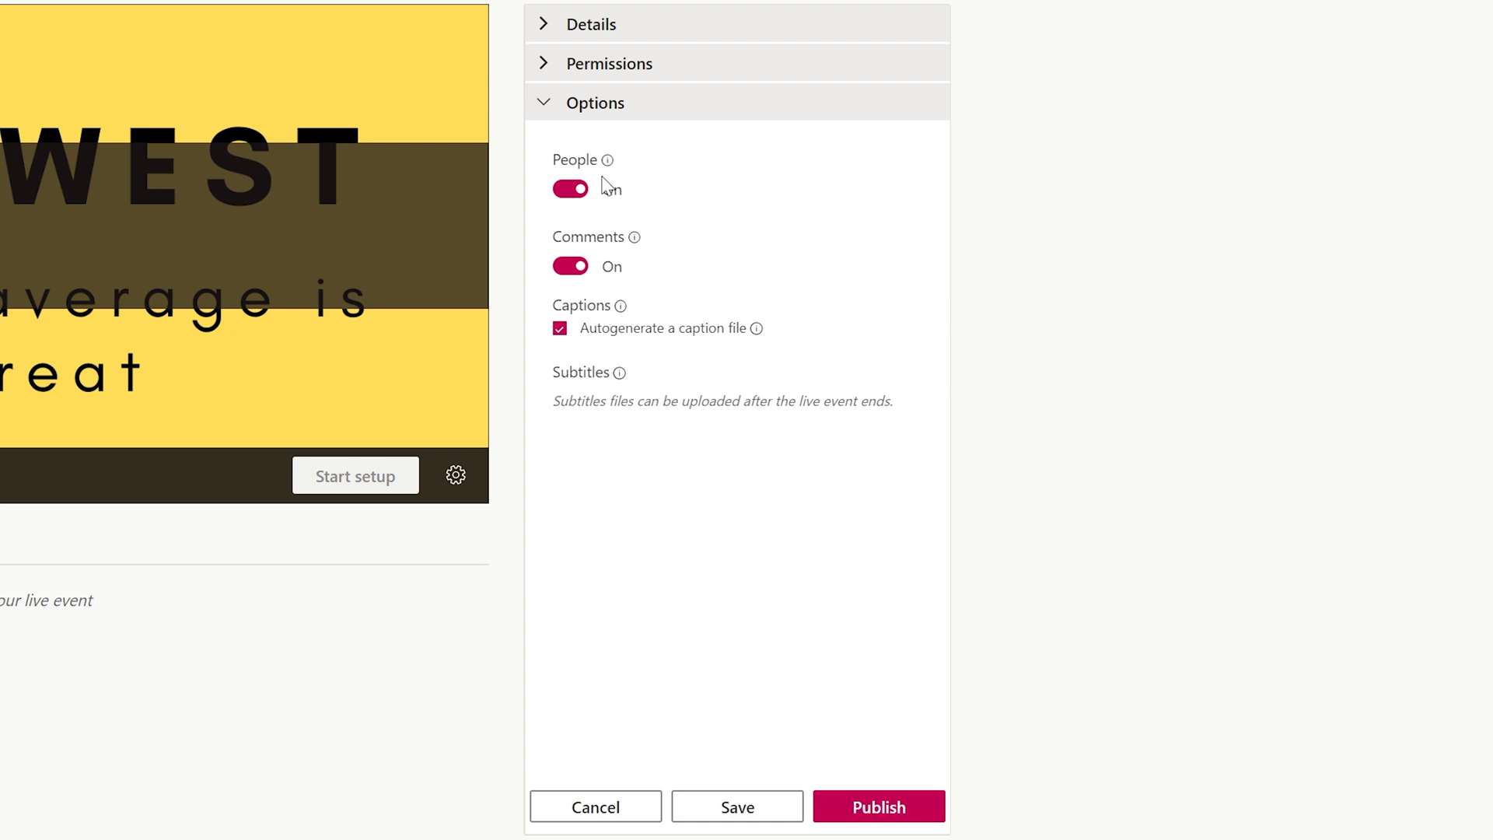
pyautogui.moveTo(608, 162)
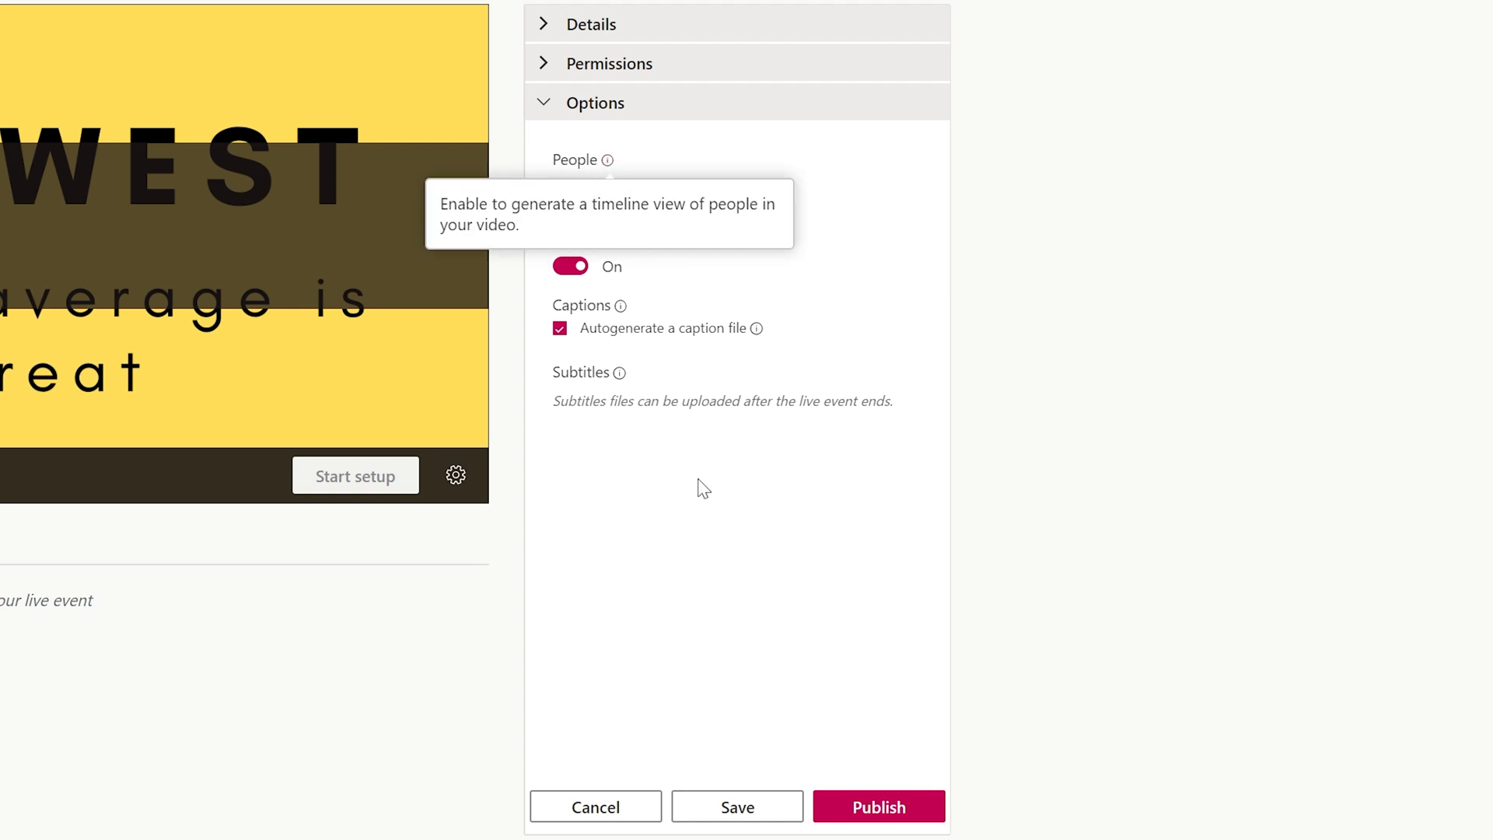
pyautogui.moveTo(731, 401); pyautogui.dragTo(766, 400)
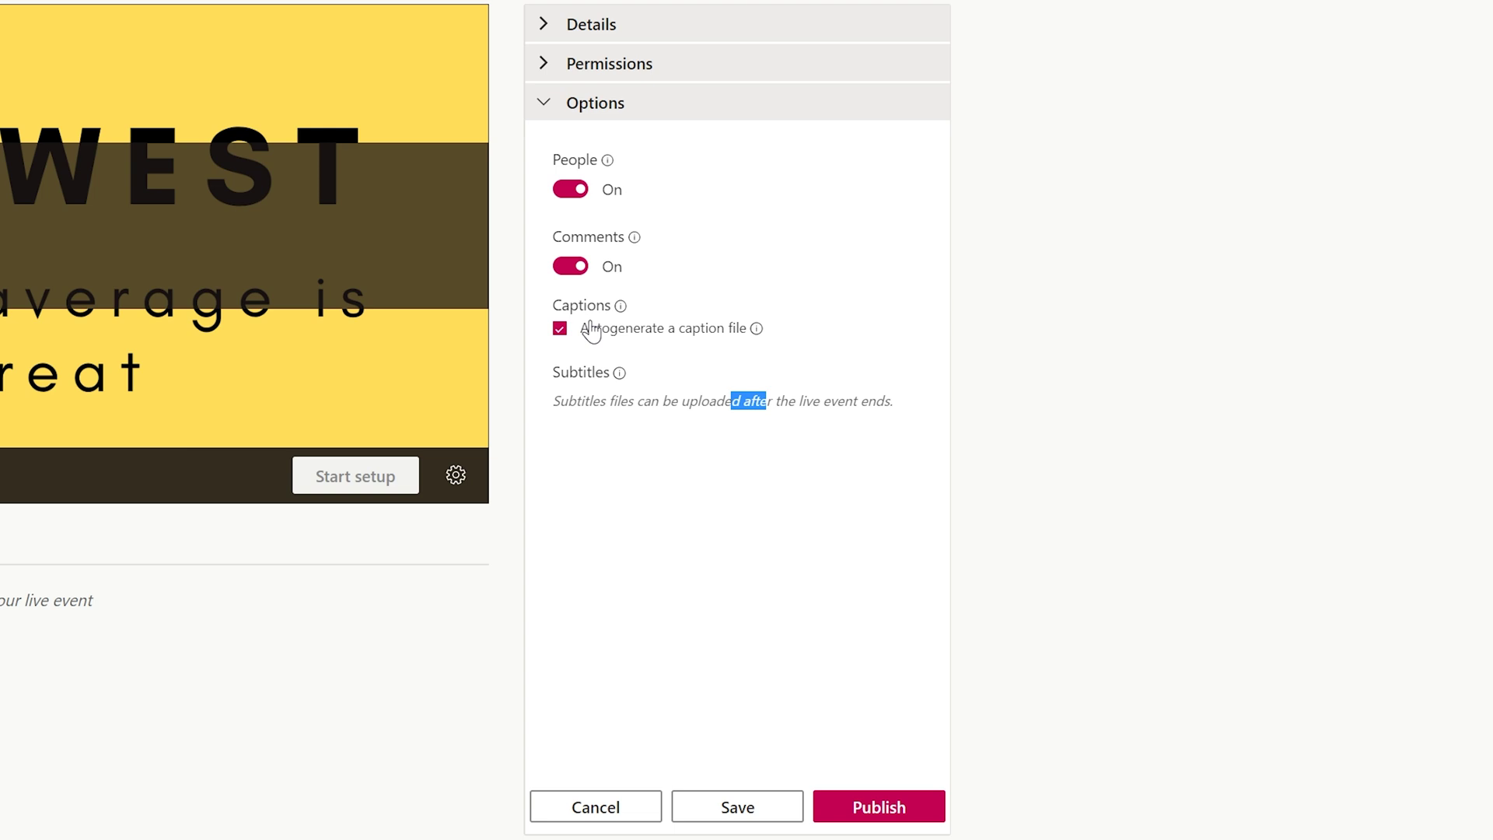
pyautogui.click(729, 801)
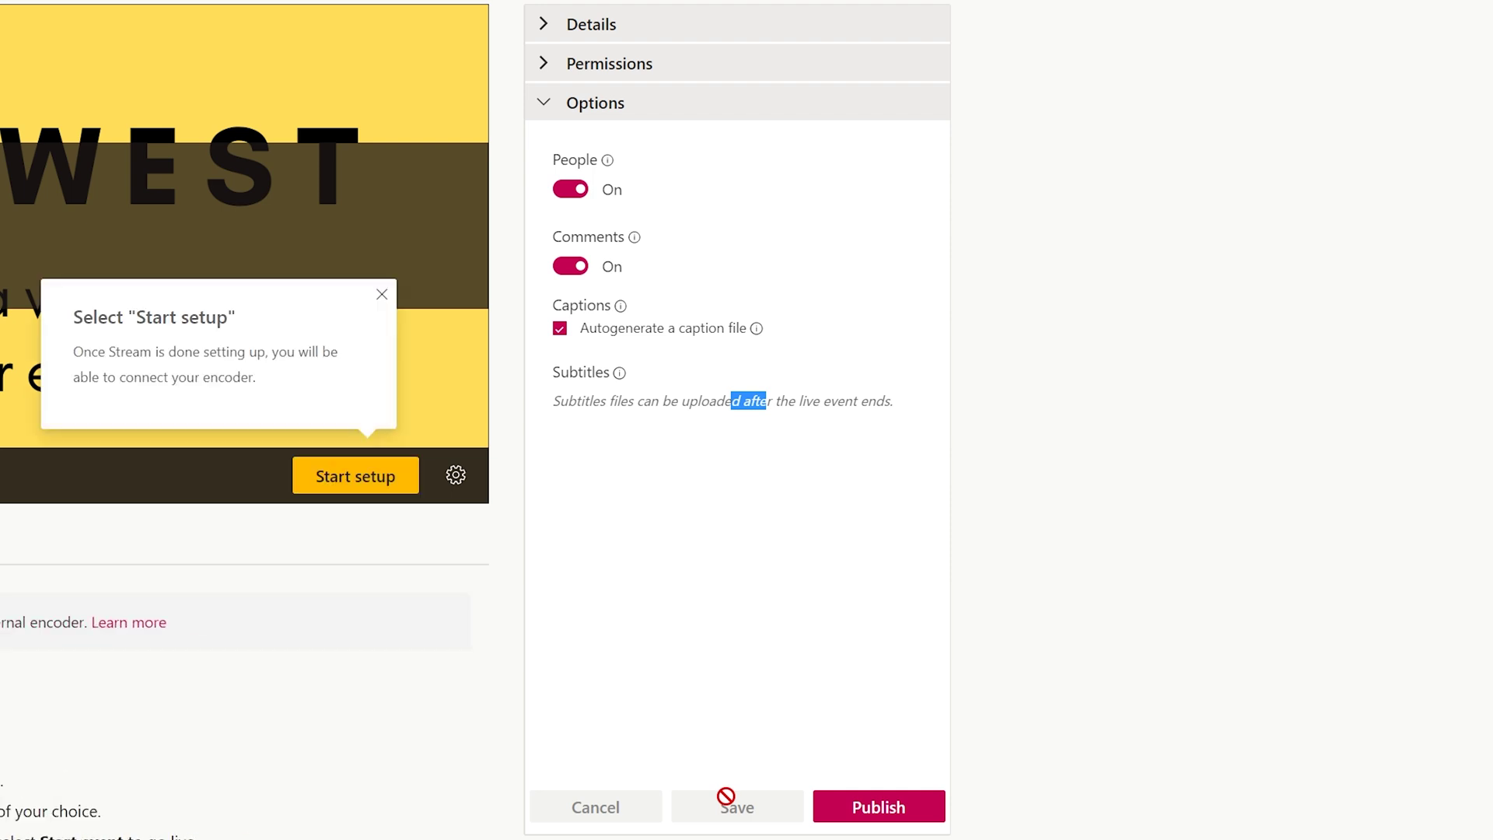
# Keep Encoder setup on Configure manually and prepare the event for streaming
pyautogui.click(619, 27)
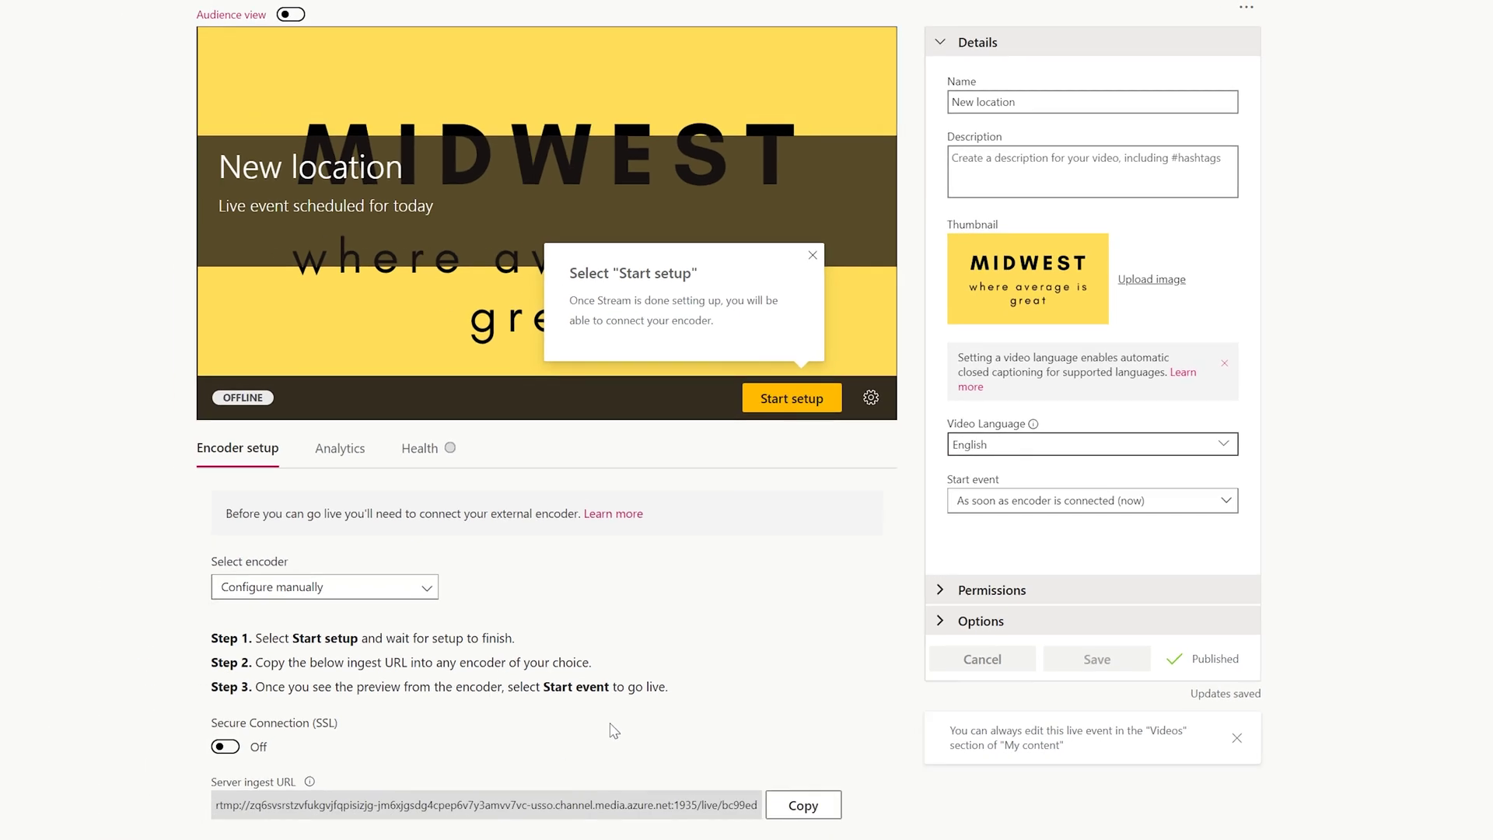
pyautogui.click(425, 593)
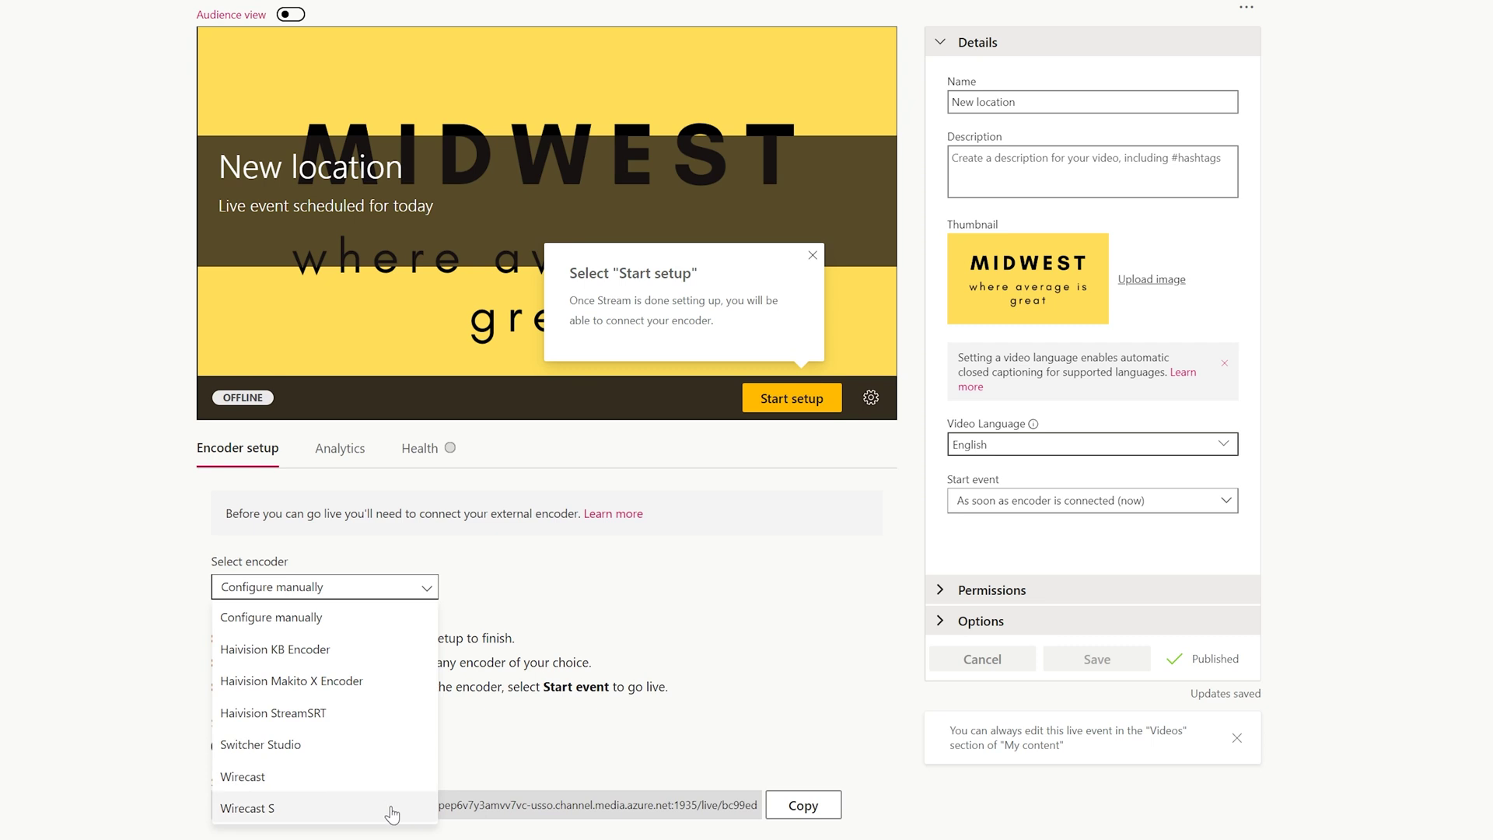
pyautogui.click(364, 631)
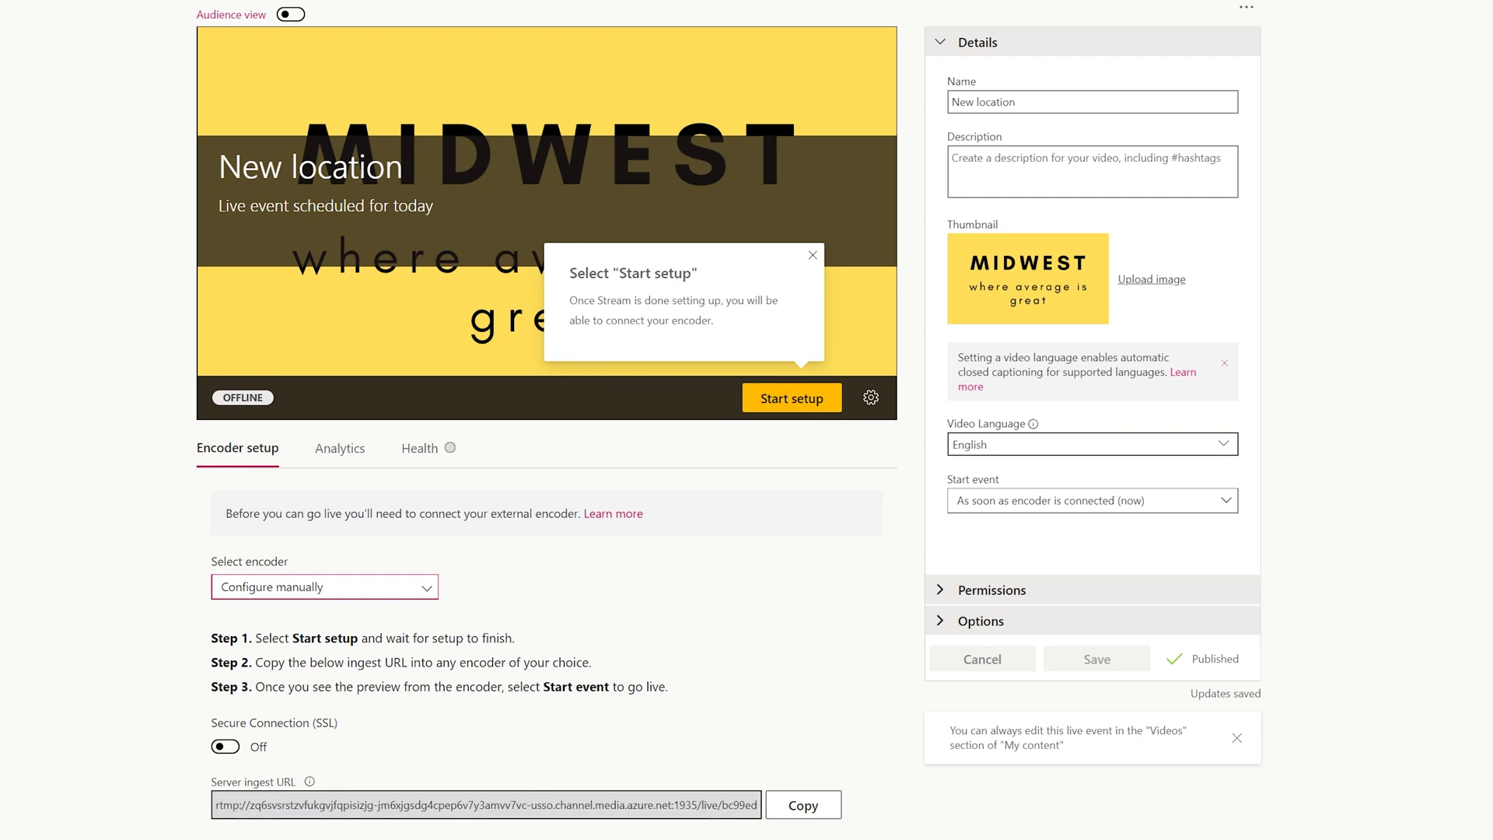
pyautogui.moveTo(273, 792)
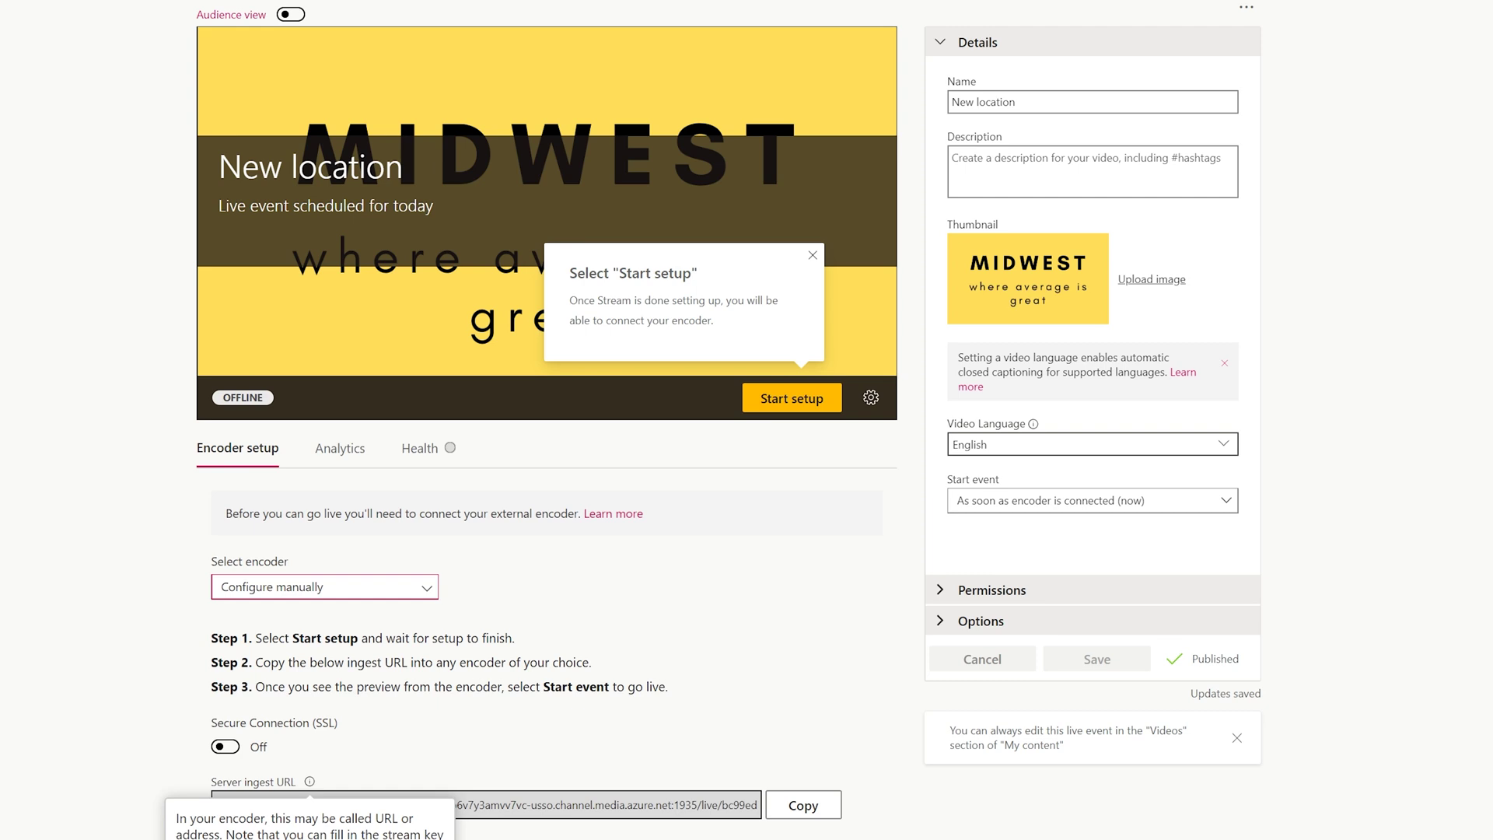
pyautogui.click(349, 805)
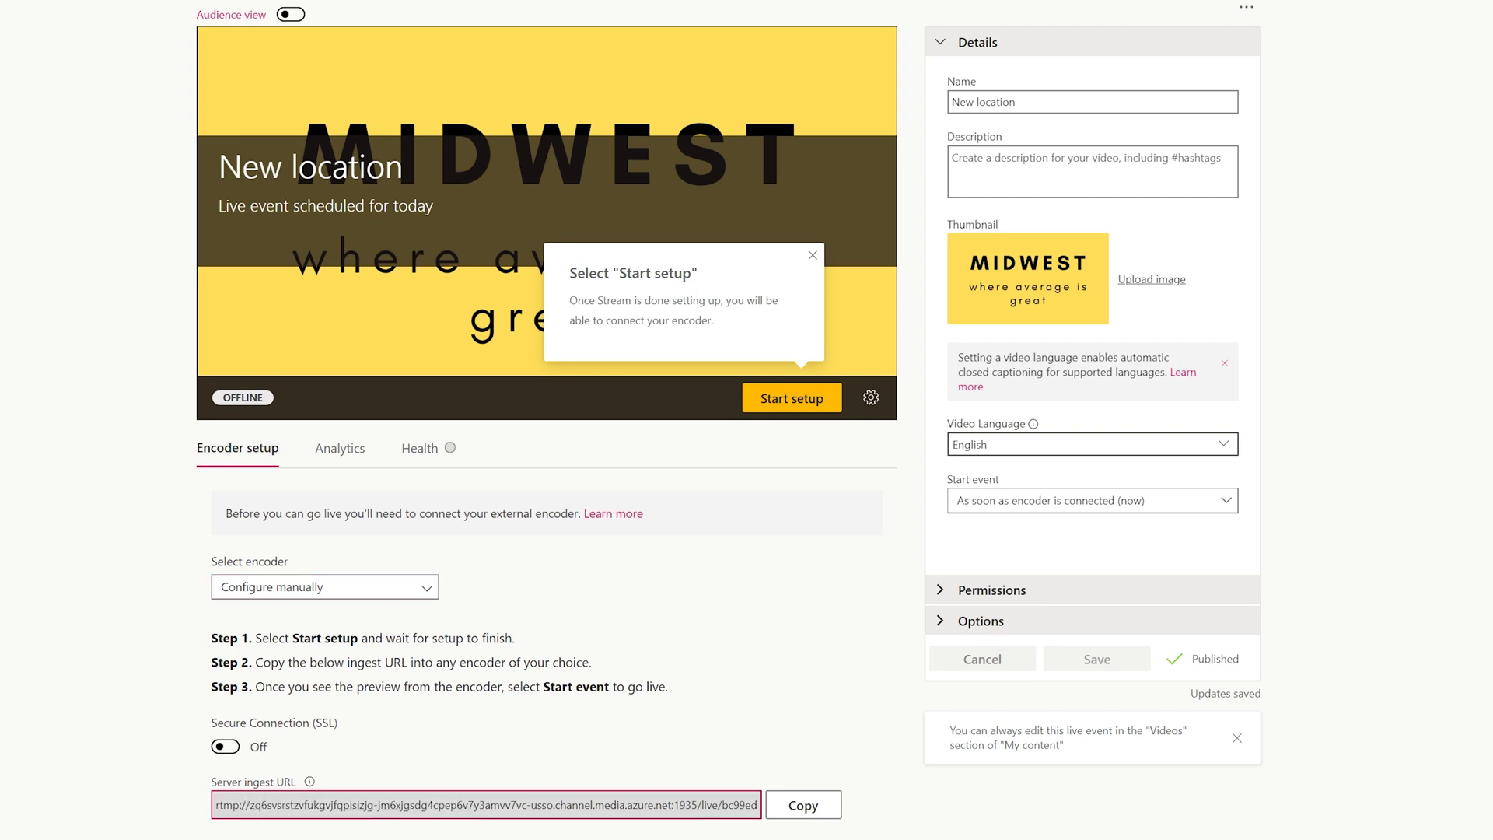
pyautogui.click(787, 416)
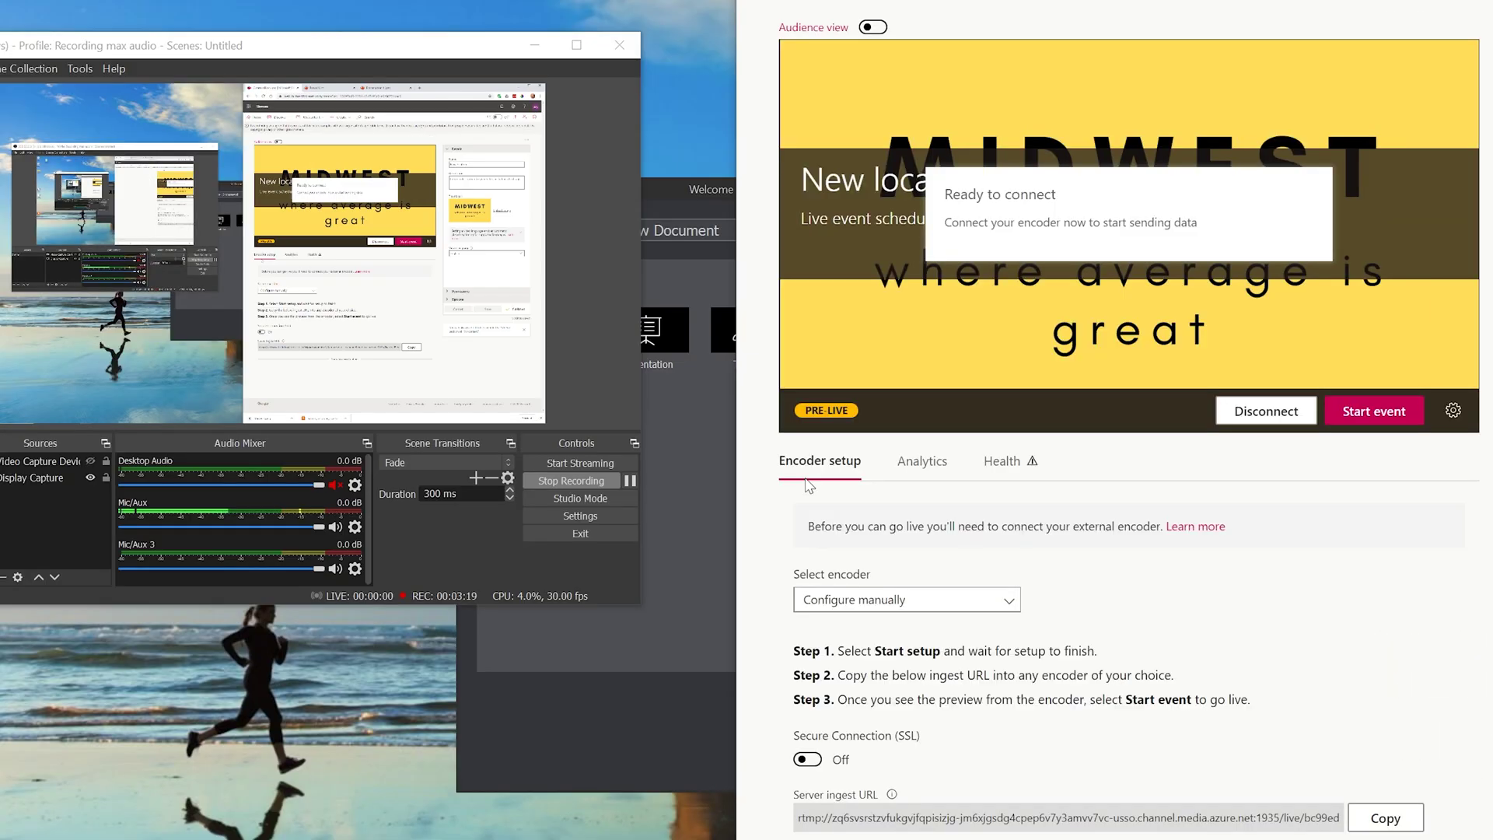
# Move and enlarge the Wirecast Welcome window, then continue with the Presentation template
pyautogui.click(684, 460)
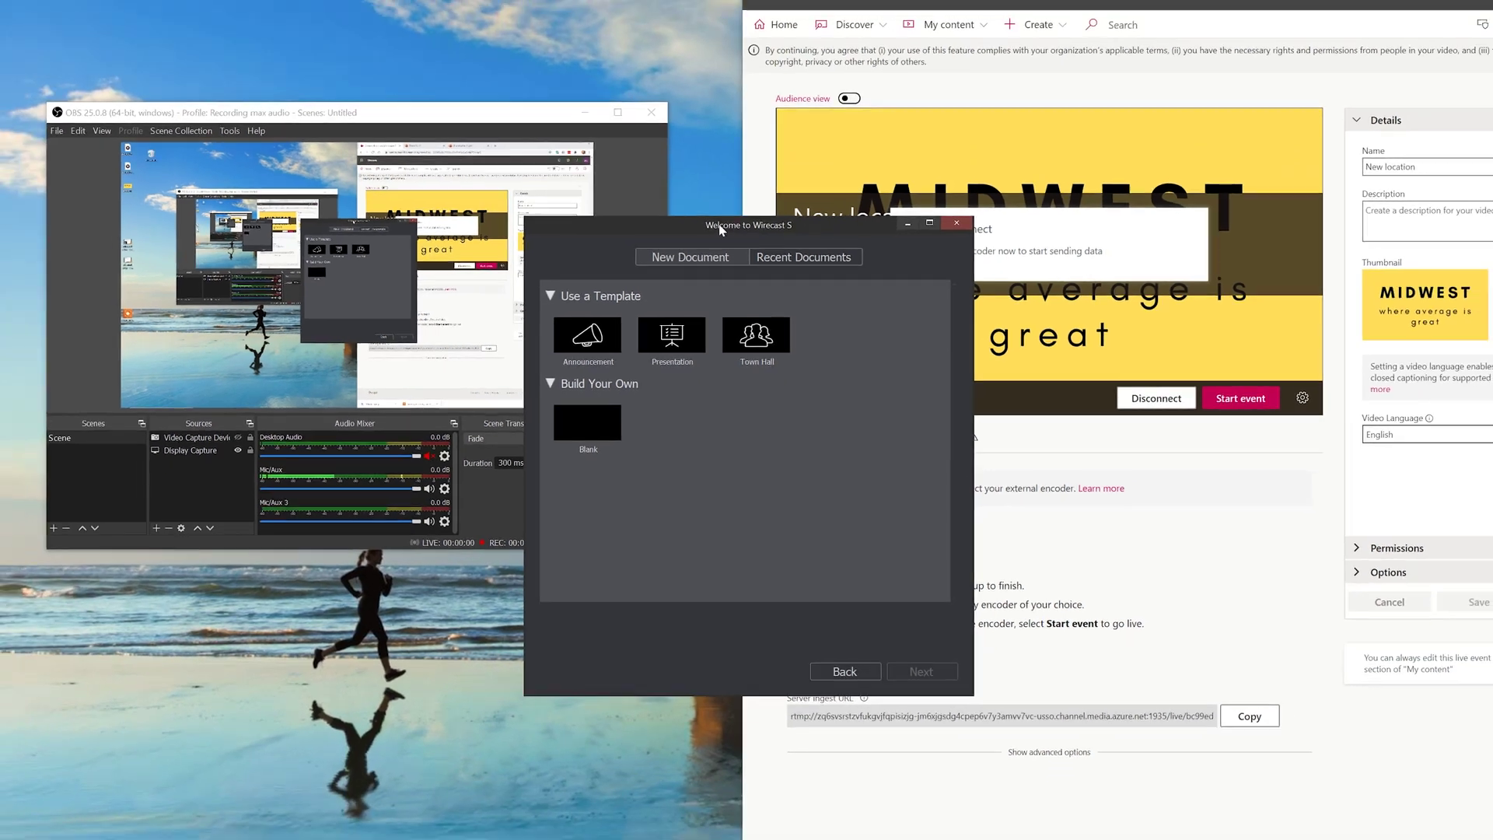
pyautogui.moveTo(715, 190); pyautogui.dragTo(2, 0)
pyautogui.moveTo(268, 105); pyautogui.dragTo(172, 20)
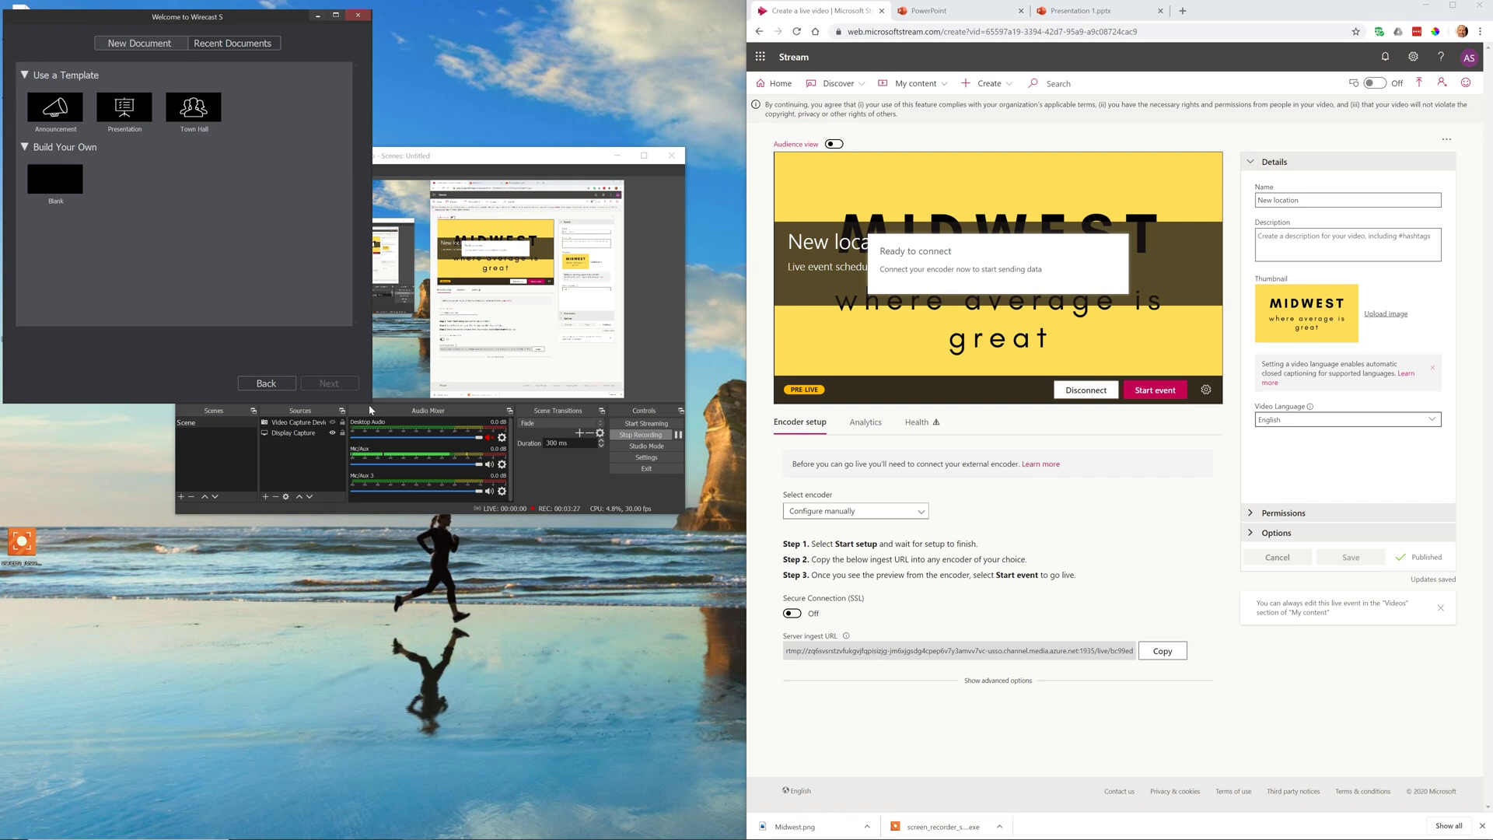
pyautogui.moveTo(372, 403); pyautogui.dragTo(739, 791)
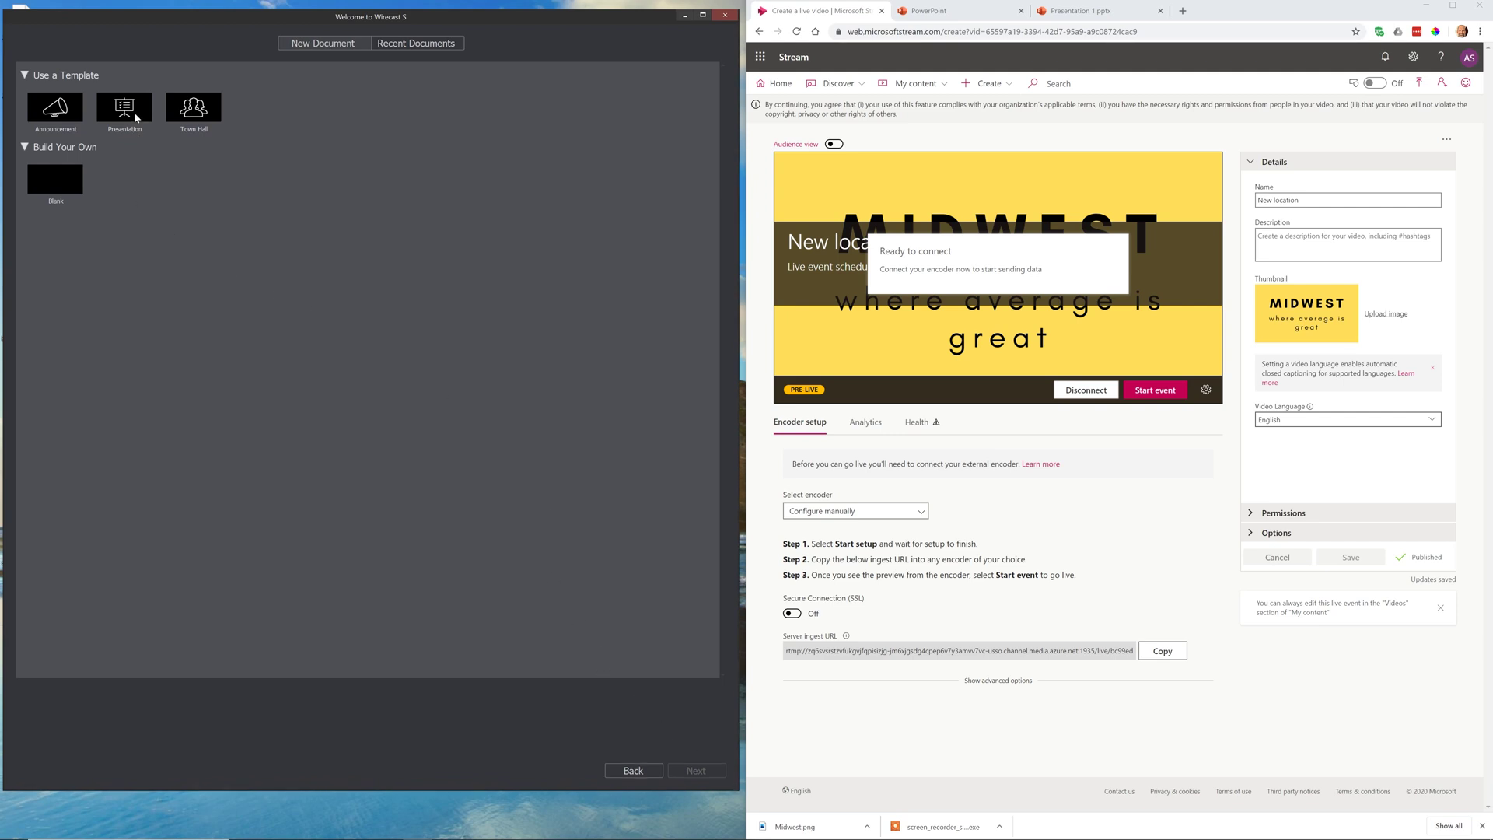
pyautogui.click(135, 117)
pyautogui.click(694, 769)
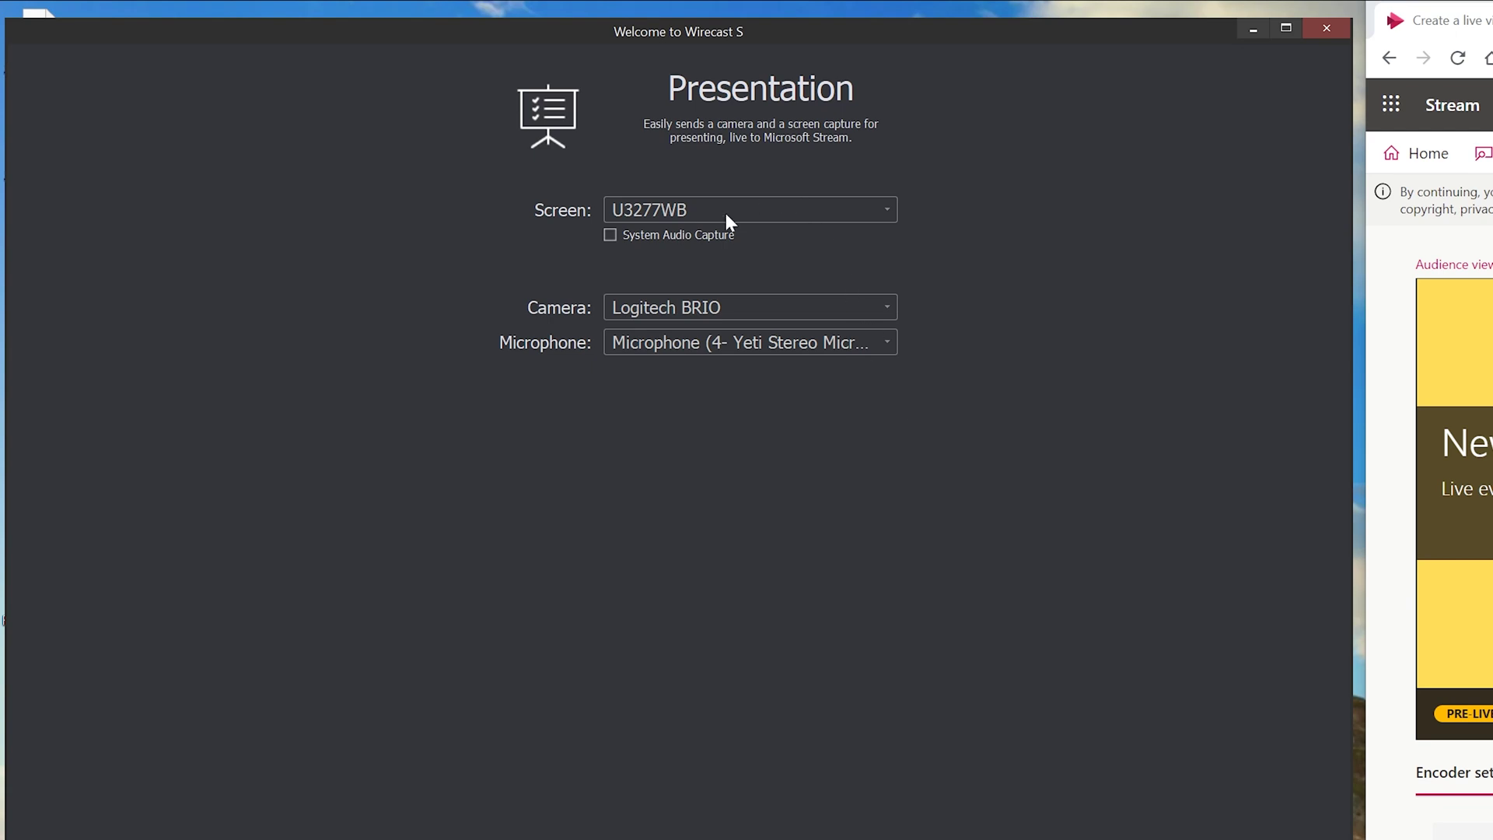
pyautogui.click(698, 208)
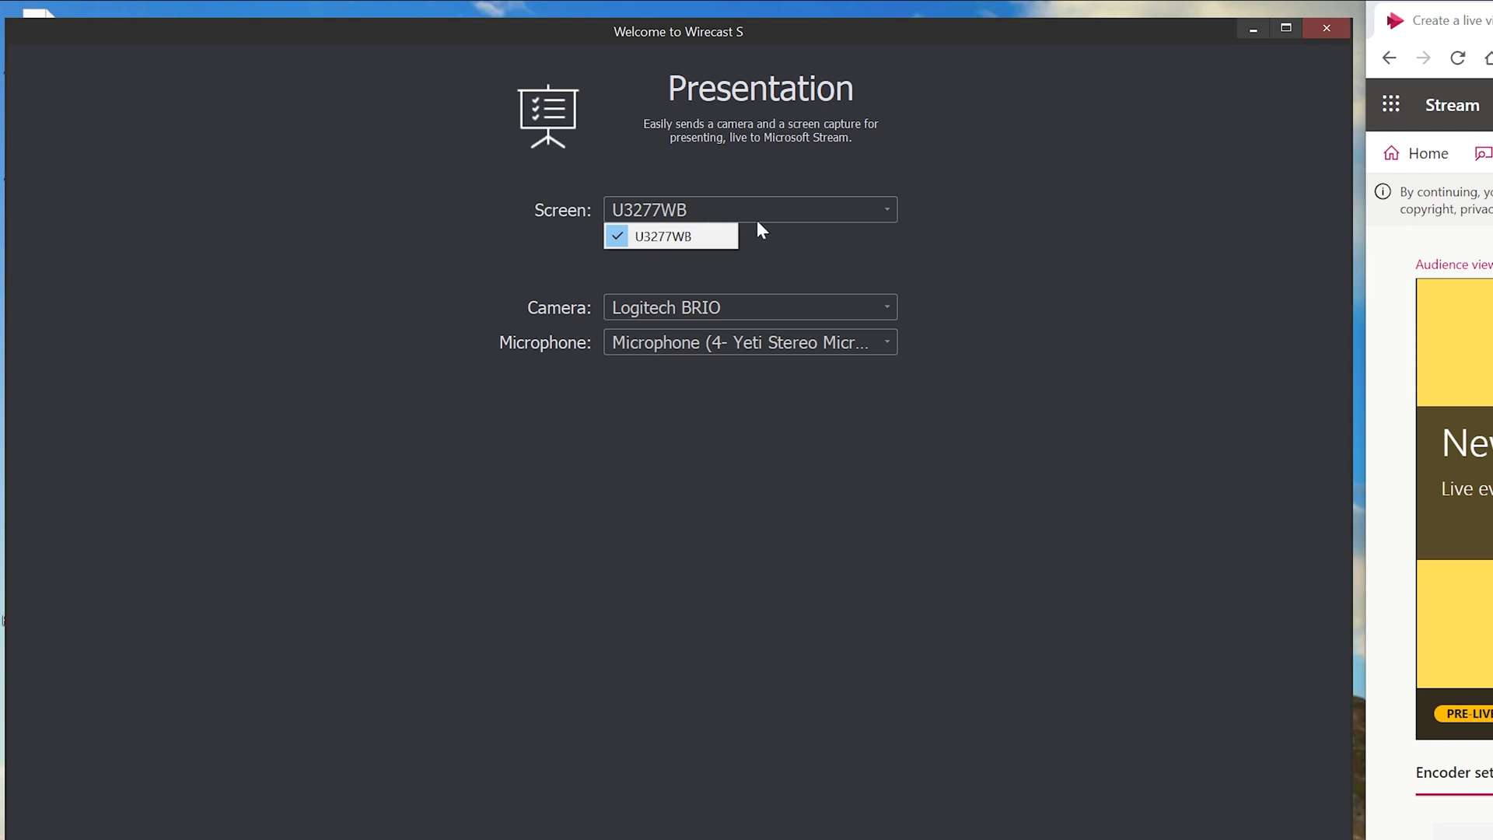
pyautogui.click(793, 252)
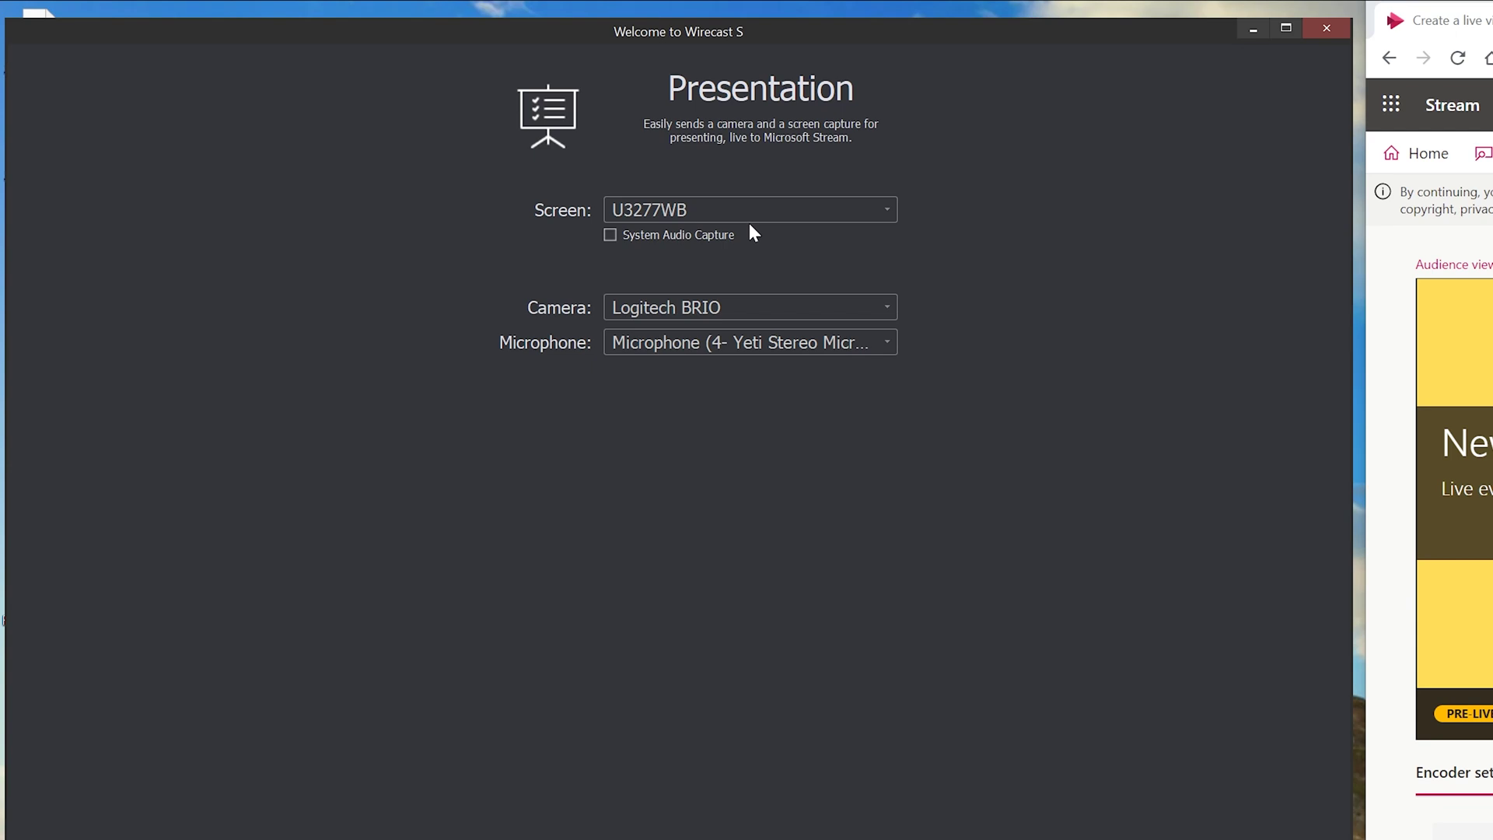
pyautogui.moveTo(857, 34)
pyautogui.mouseDown()
pyautogui.moveTo(896, 59)
pyautogui.moveTo(963, 57)
pyautogui.moveTo(858, 32)
pyautogui.mouseUp()
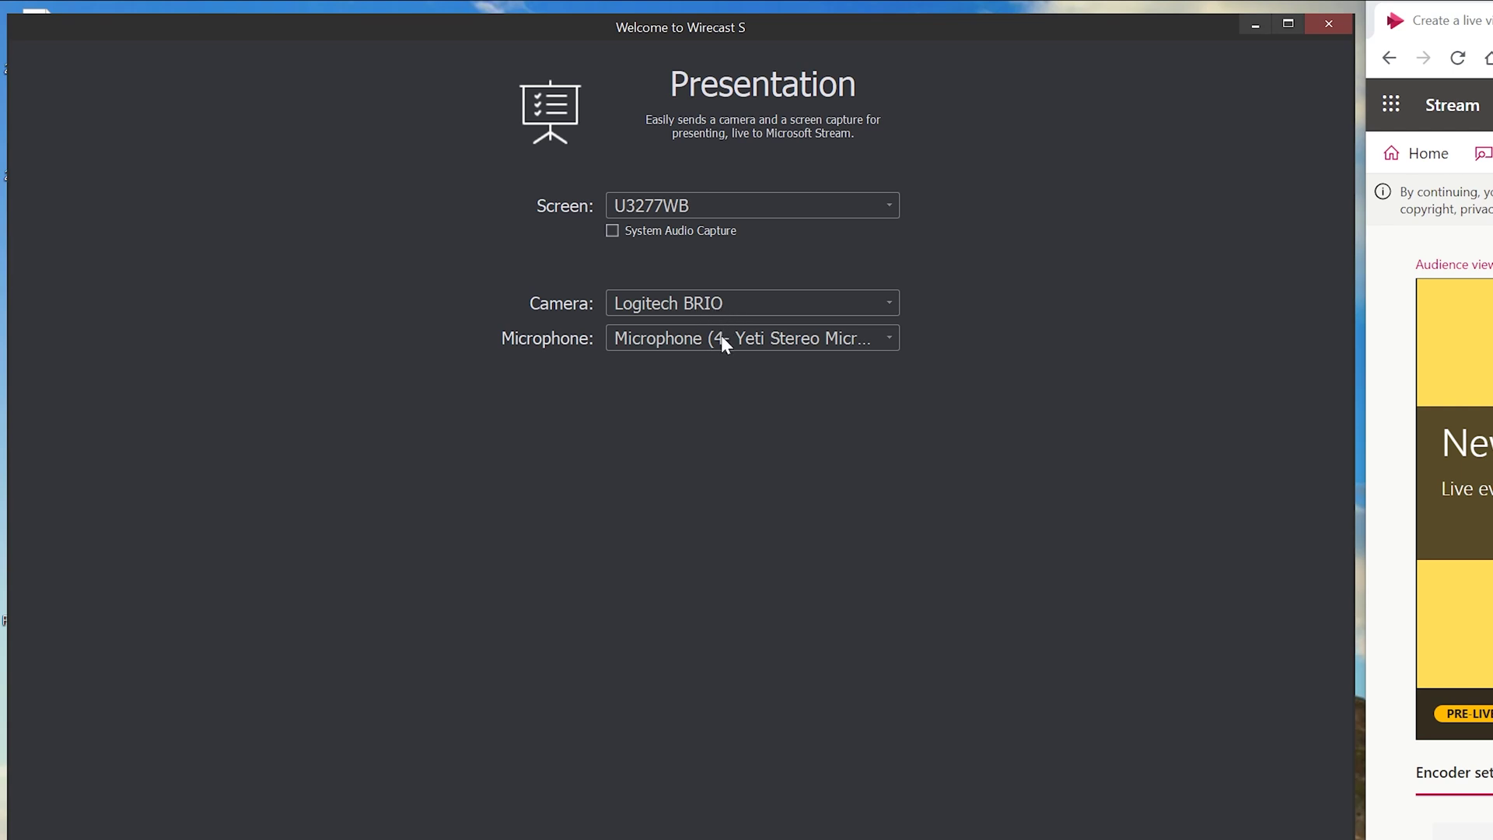
pyautogui.click(798, 346)
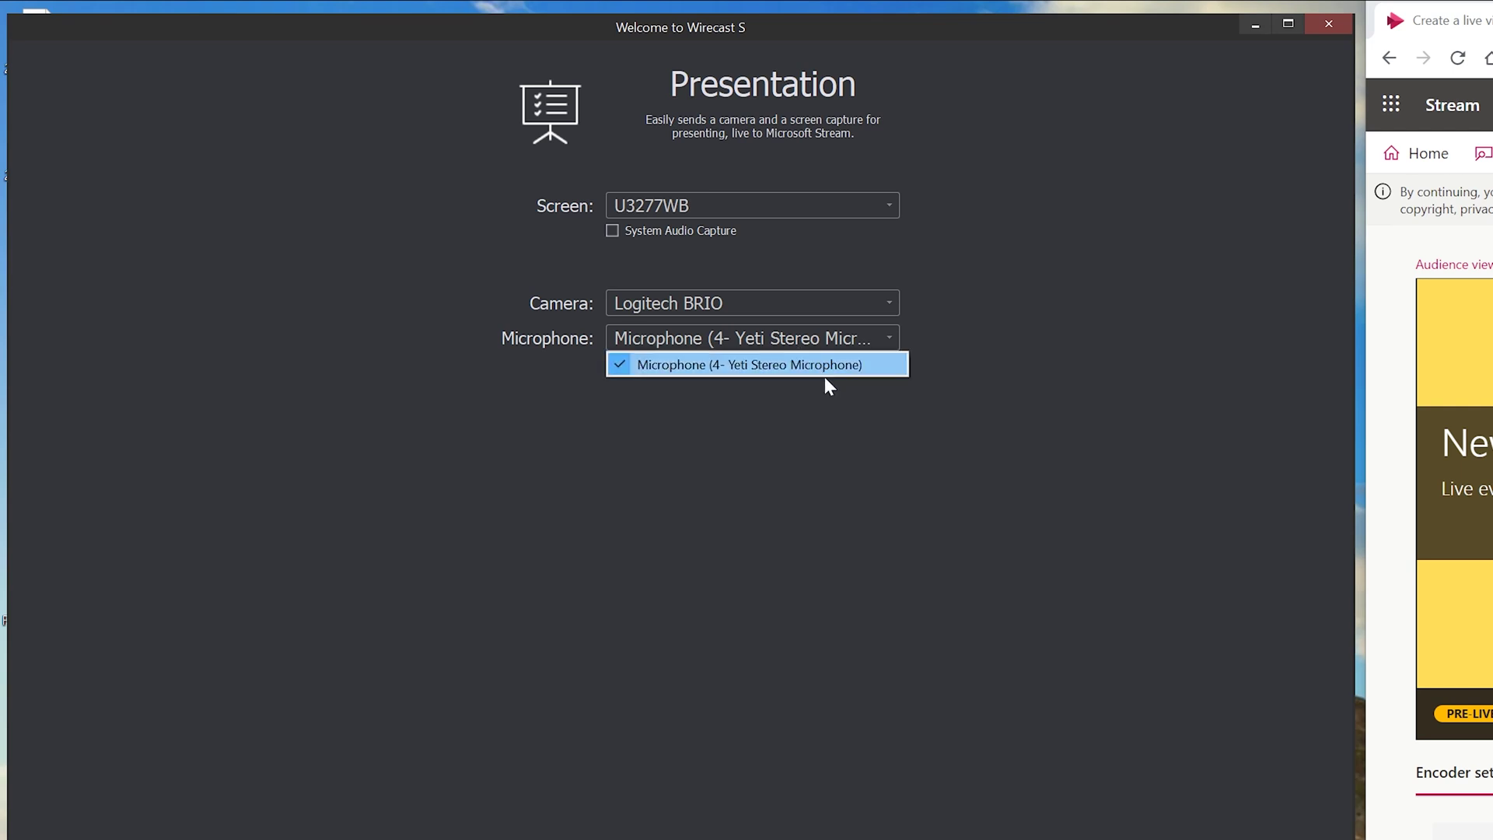
pyautogui.click(798, 374)
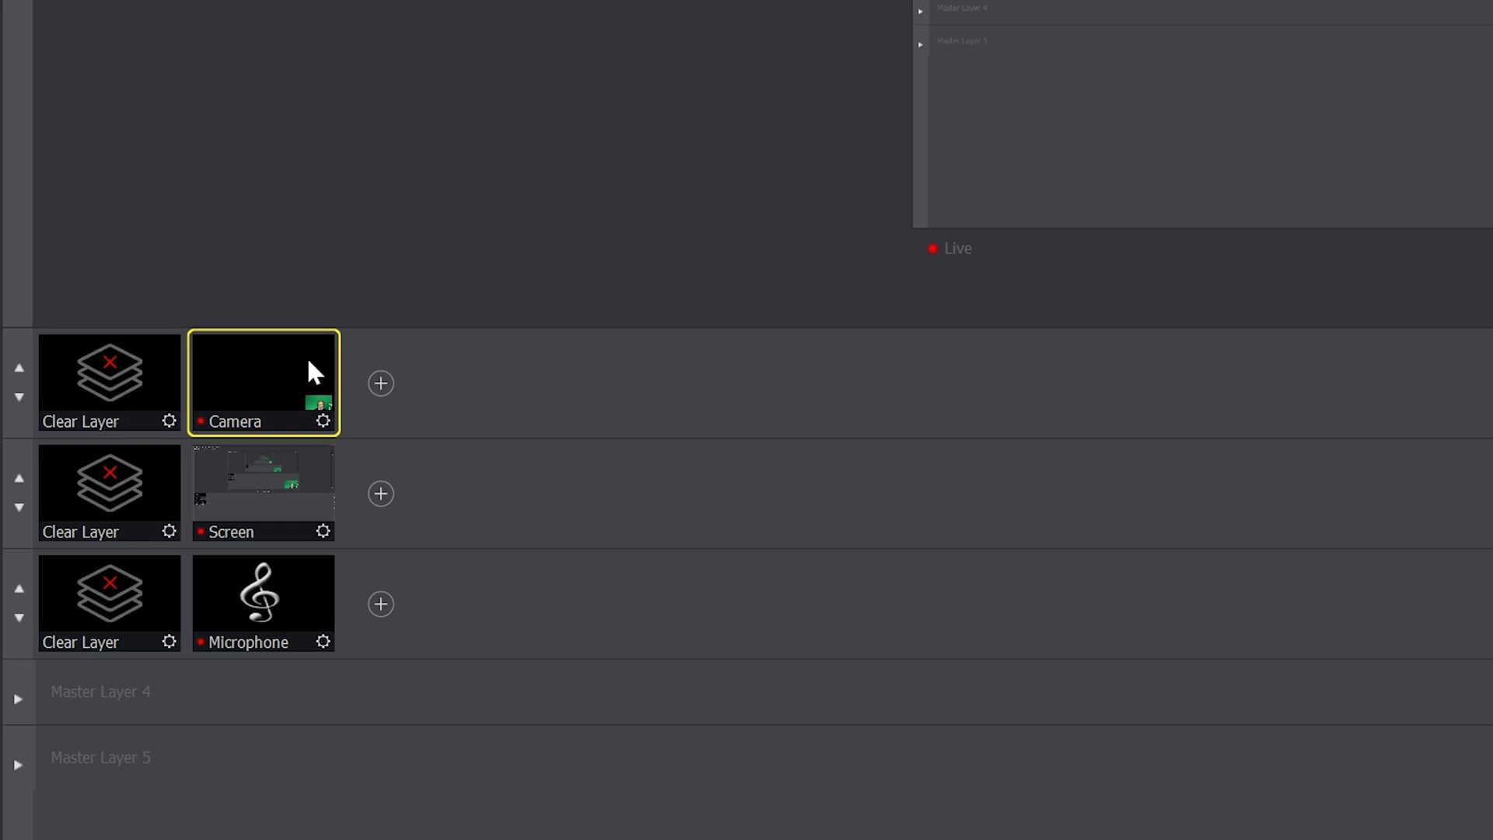
# Check the Screen, Microphone and Camera shots and switch to the preview-only layout
pyautogui.click(279, 488)
pyautogui.click(289, 571)
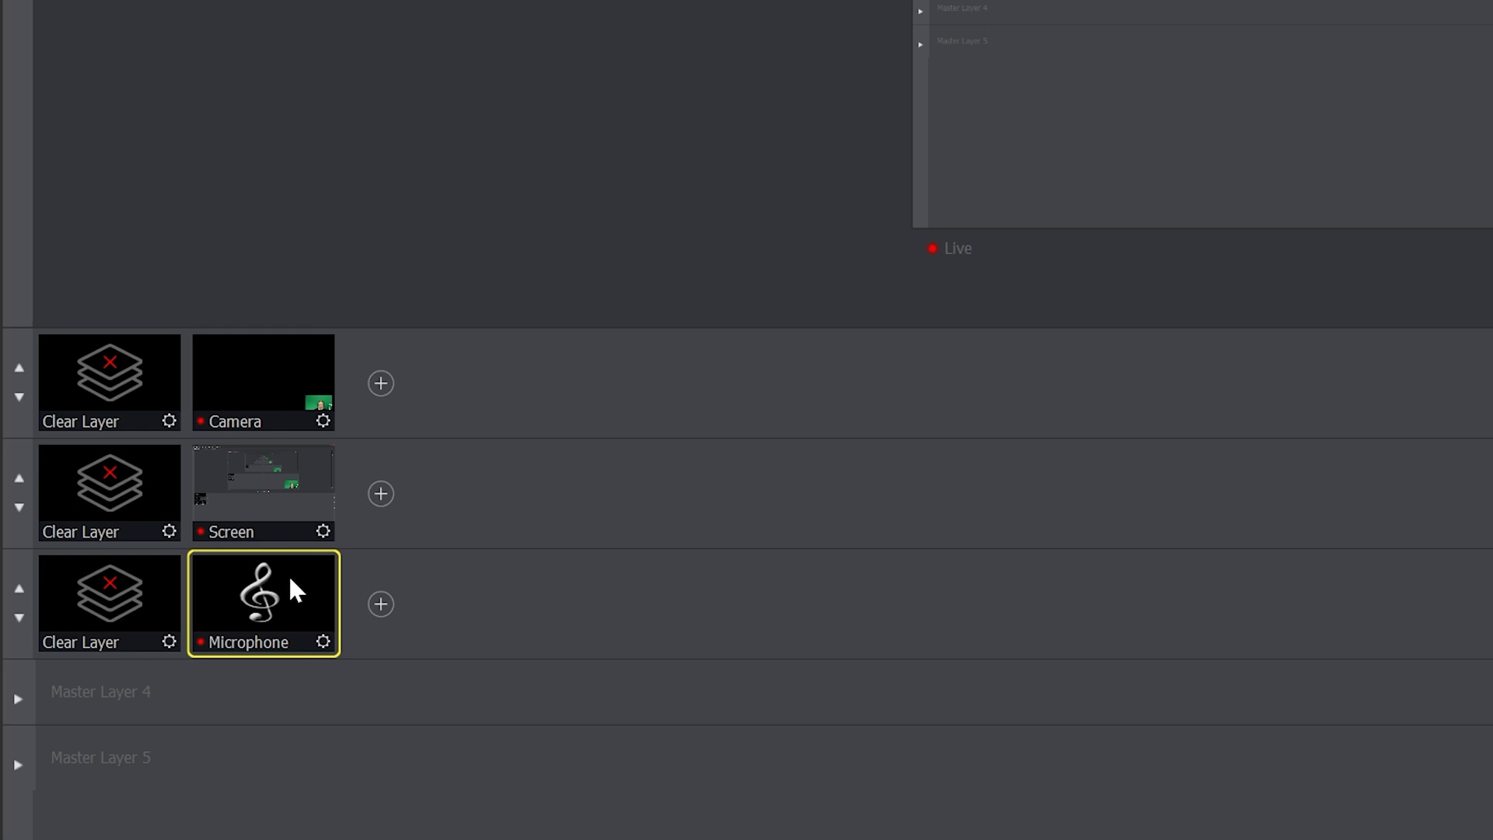
pyautogui.click(322, 377)
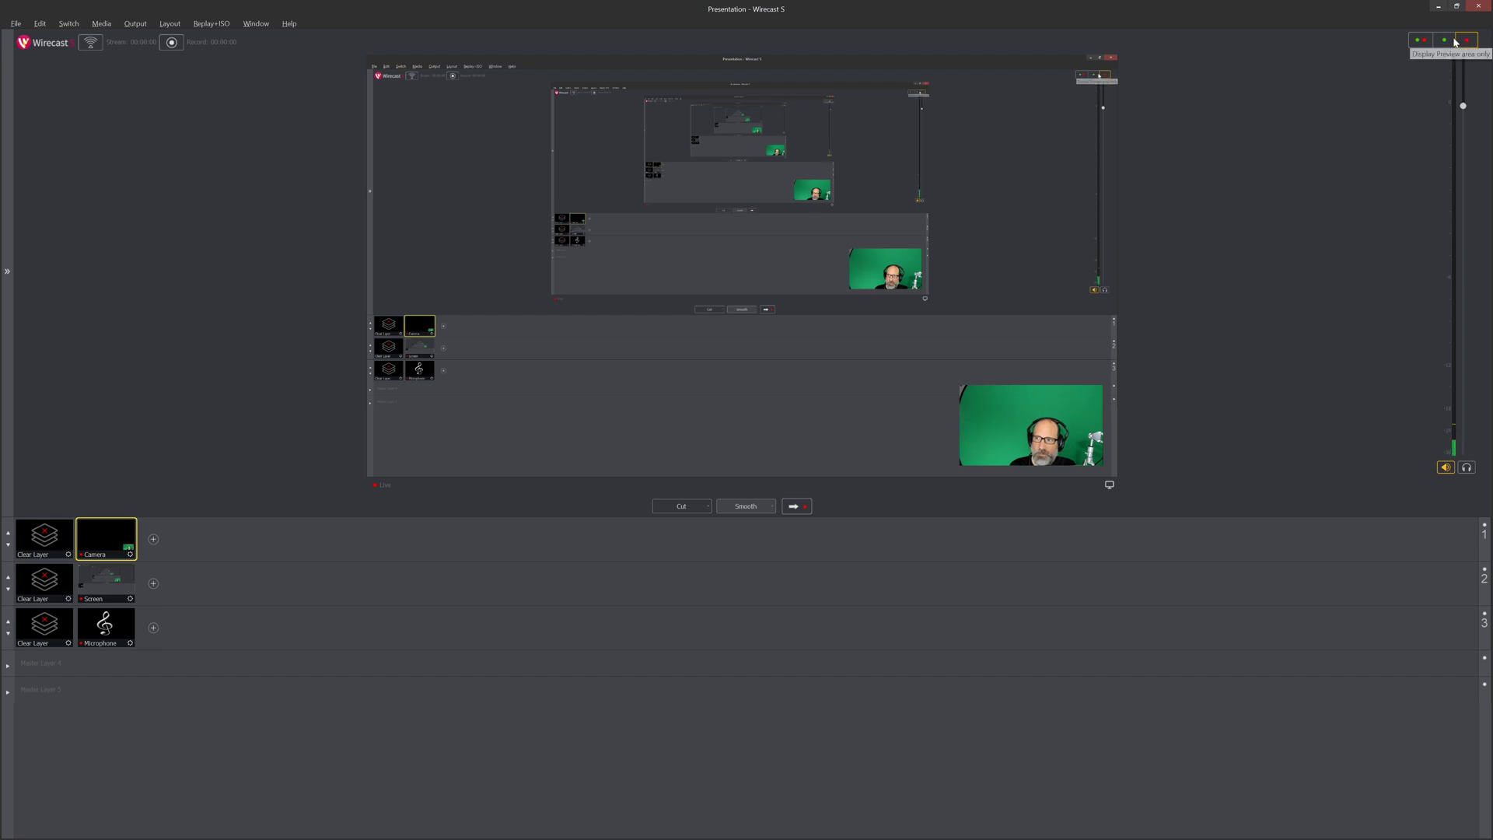
pyautogui.click(1451, 42)
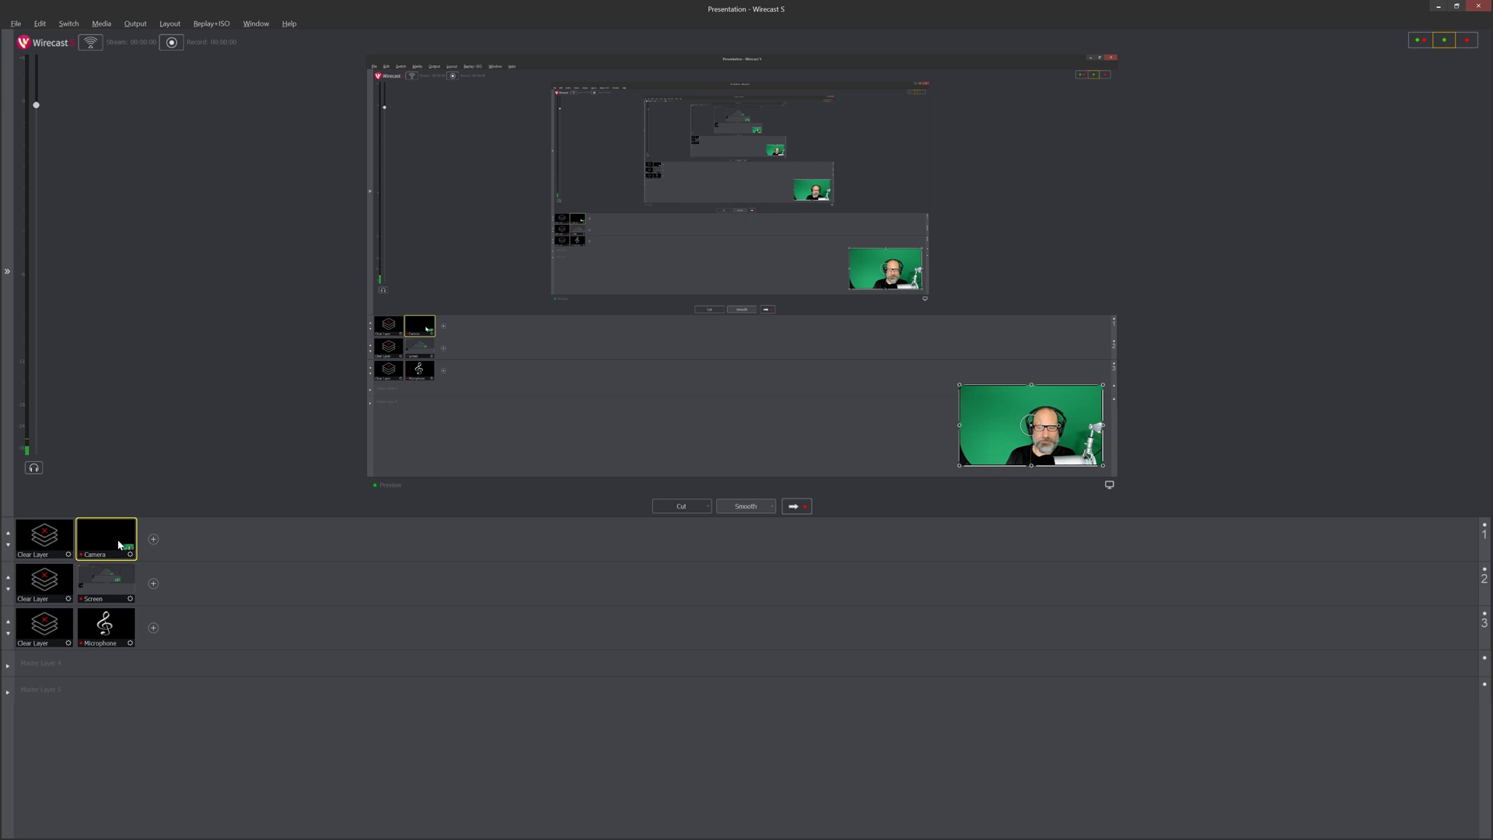
# Chroma-key the Camera shot with threshold 57 and drag the overlay to the lower left
pyautogui.doubleClick(118, 544)
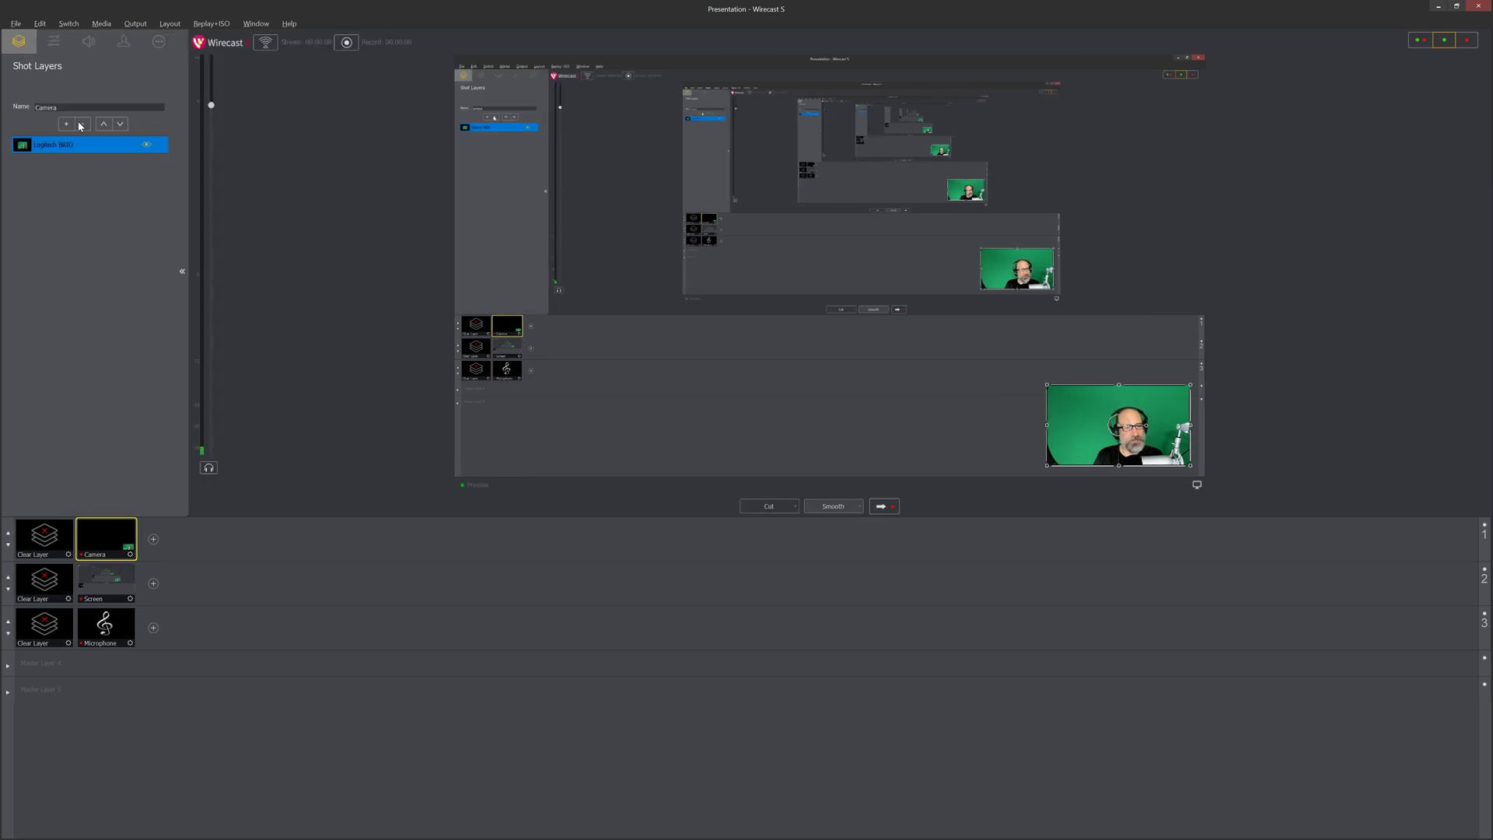
pyautogui.click(54, 42)
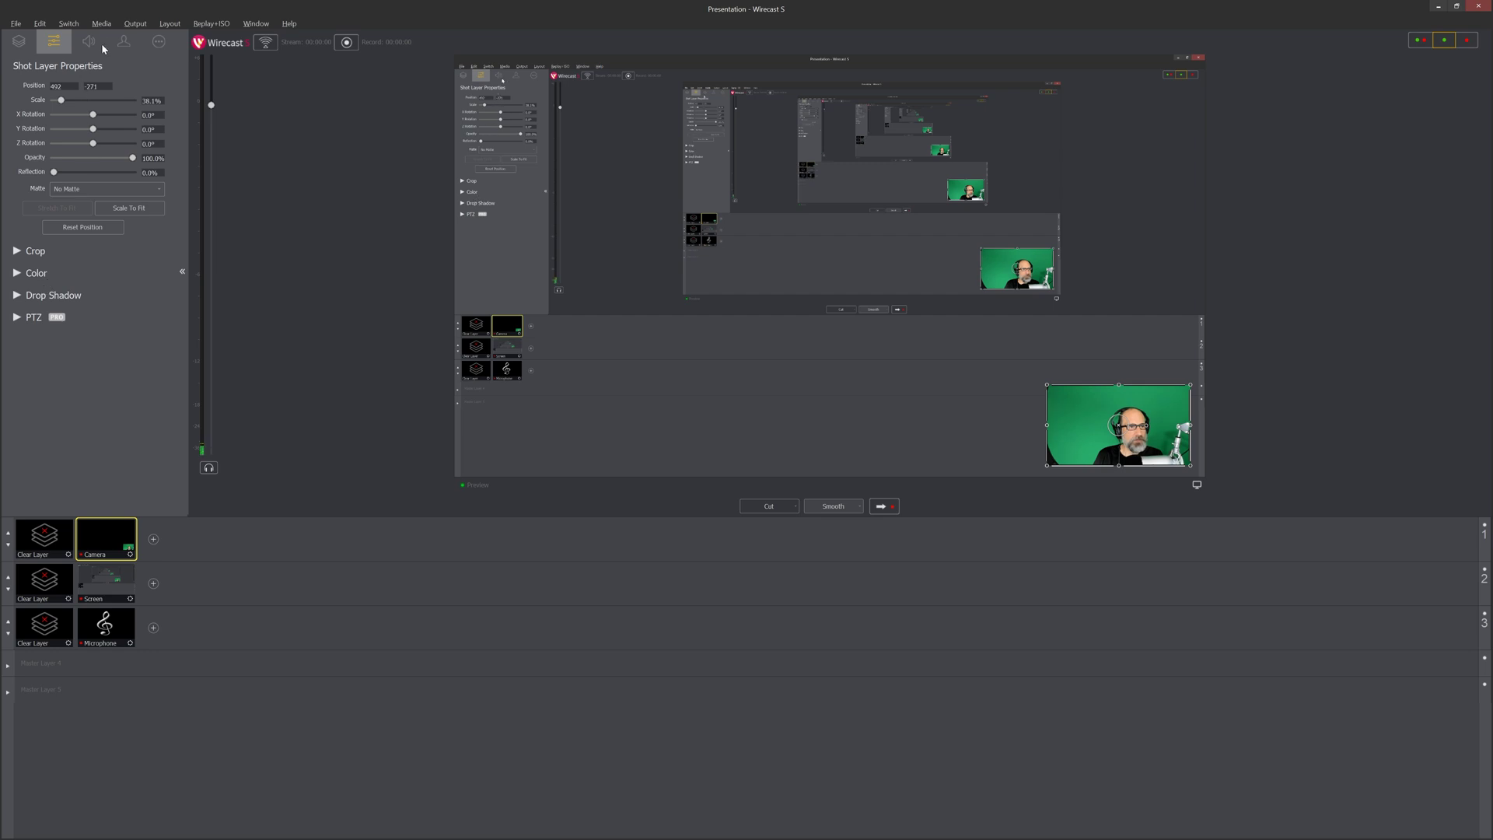
pyautogui.click(124, 42)
pyautogui.click(17, 90)
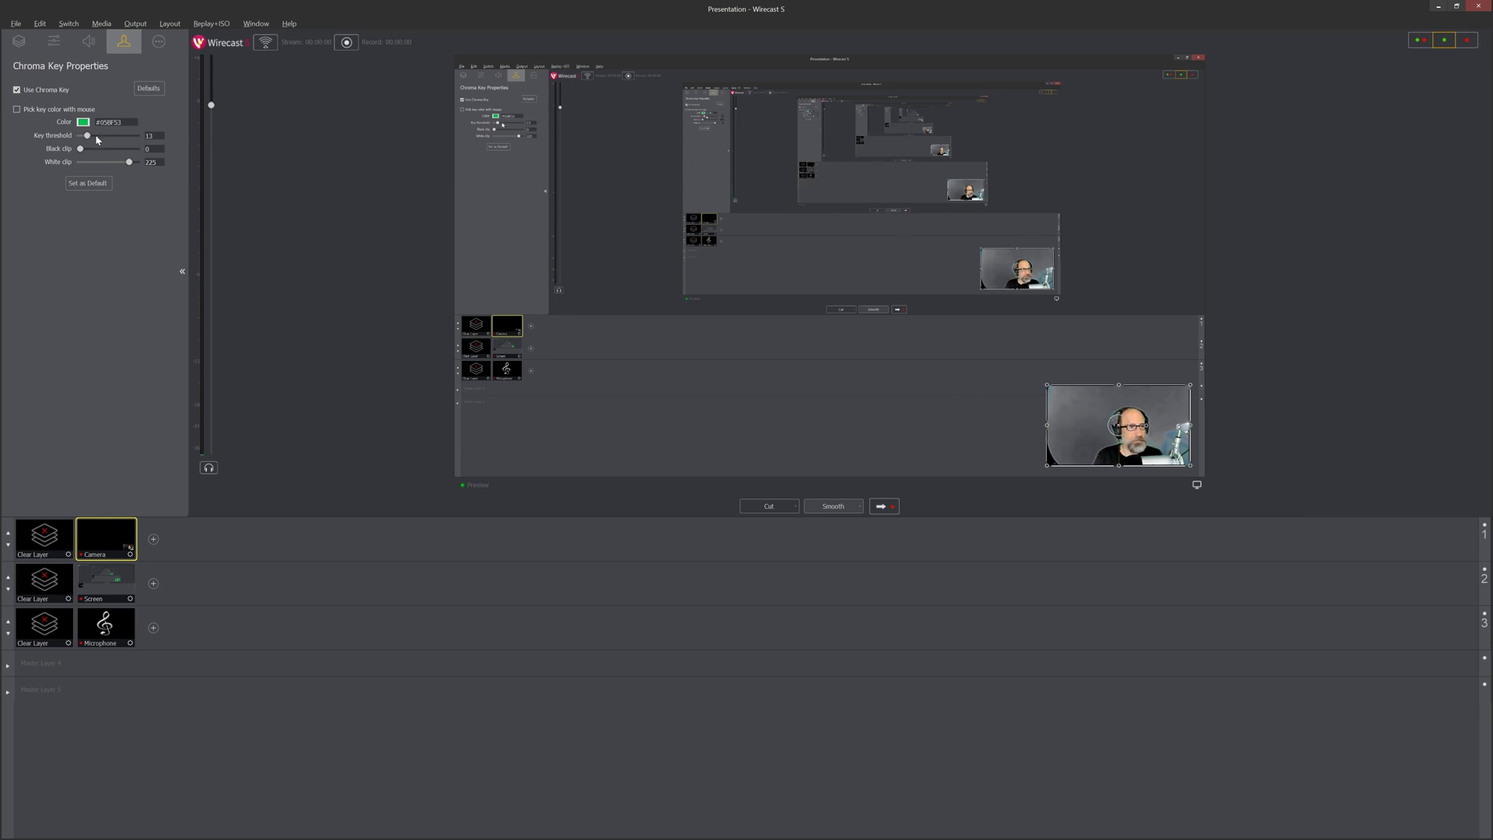
pyautogui.moveTo(88, 136); pyautogui.dragTo(113, 139)
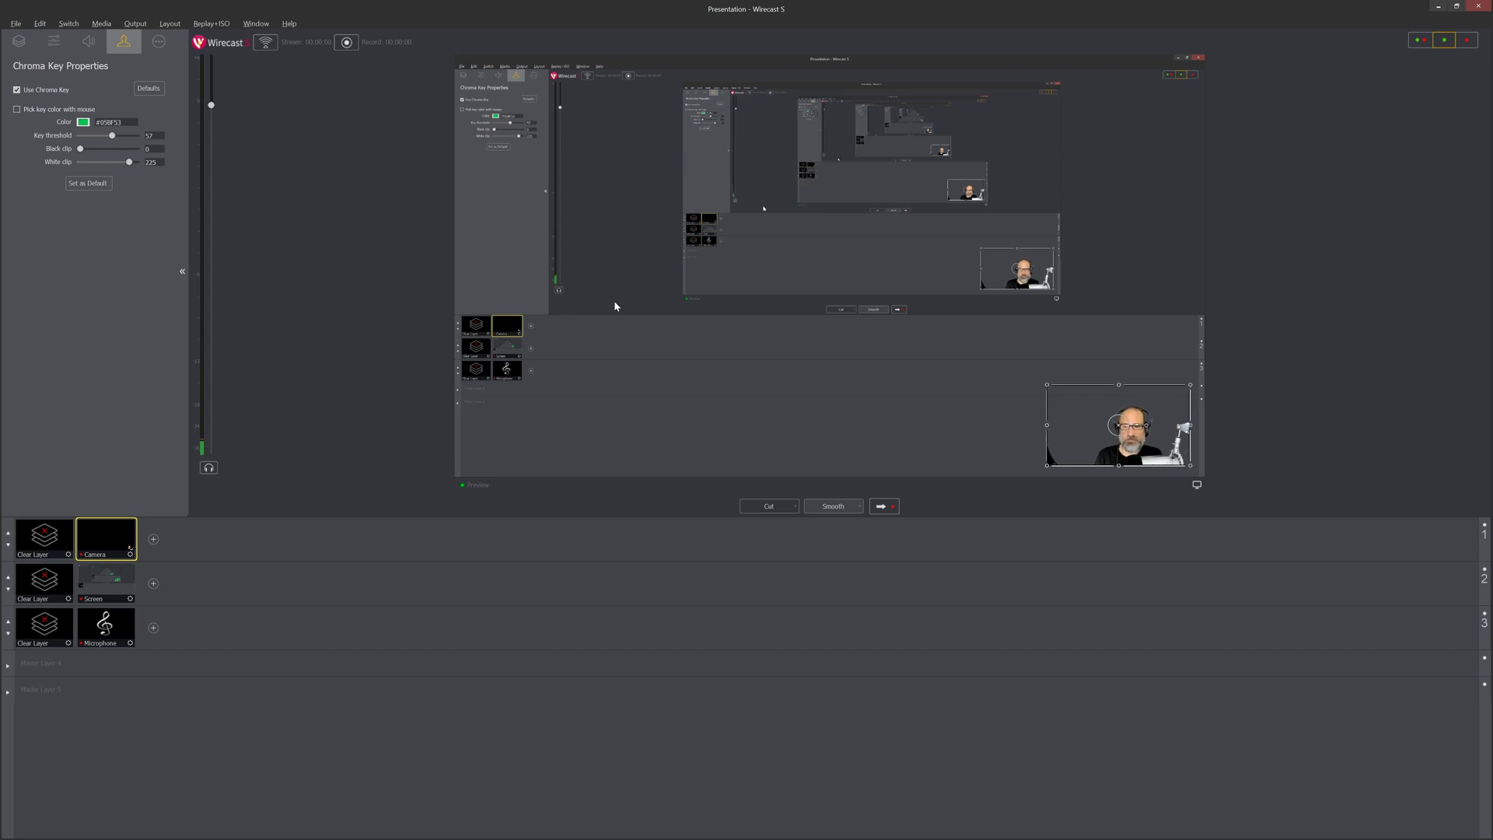
pyautogui.moveTo(1093, 415); pyautogui.dragTo(519, 427)
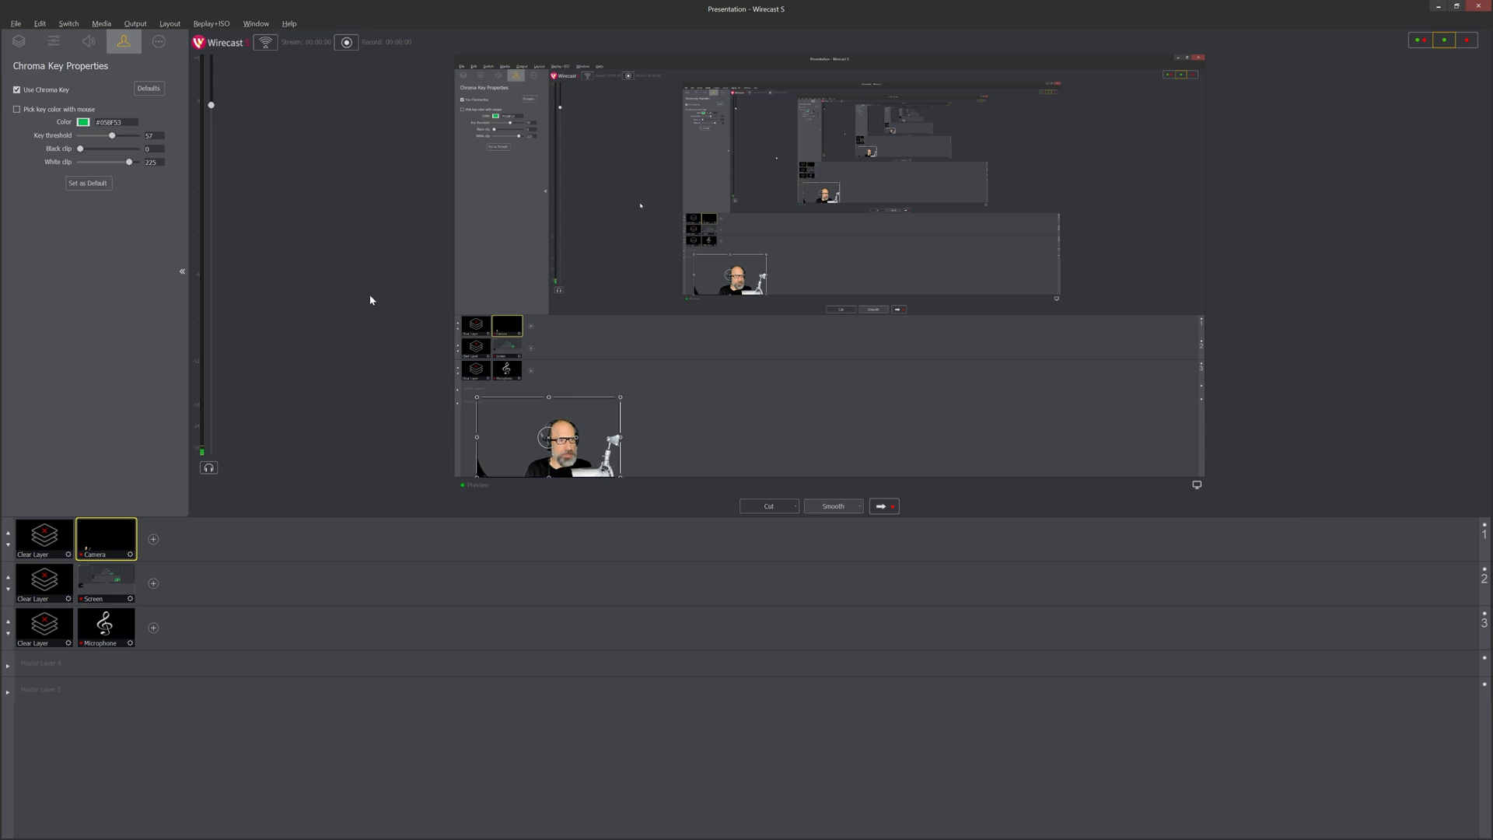
pyautogui.hotkey('ctrl', '2')
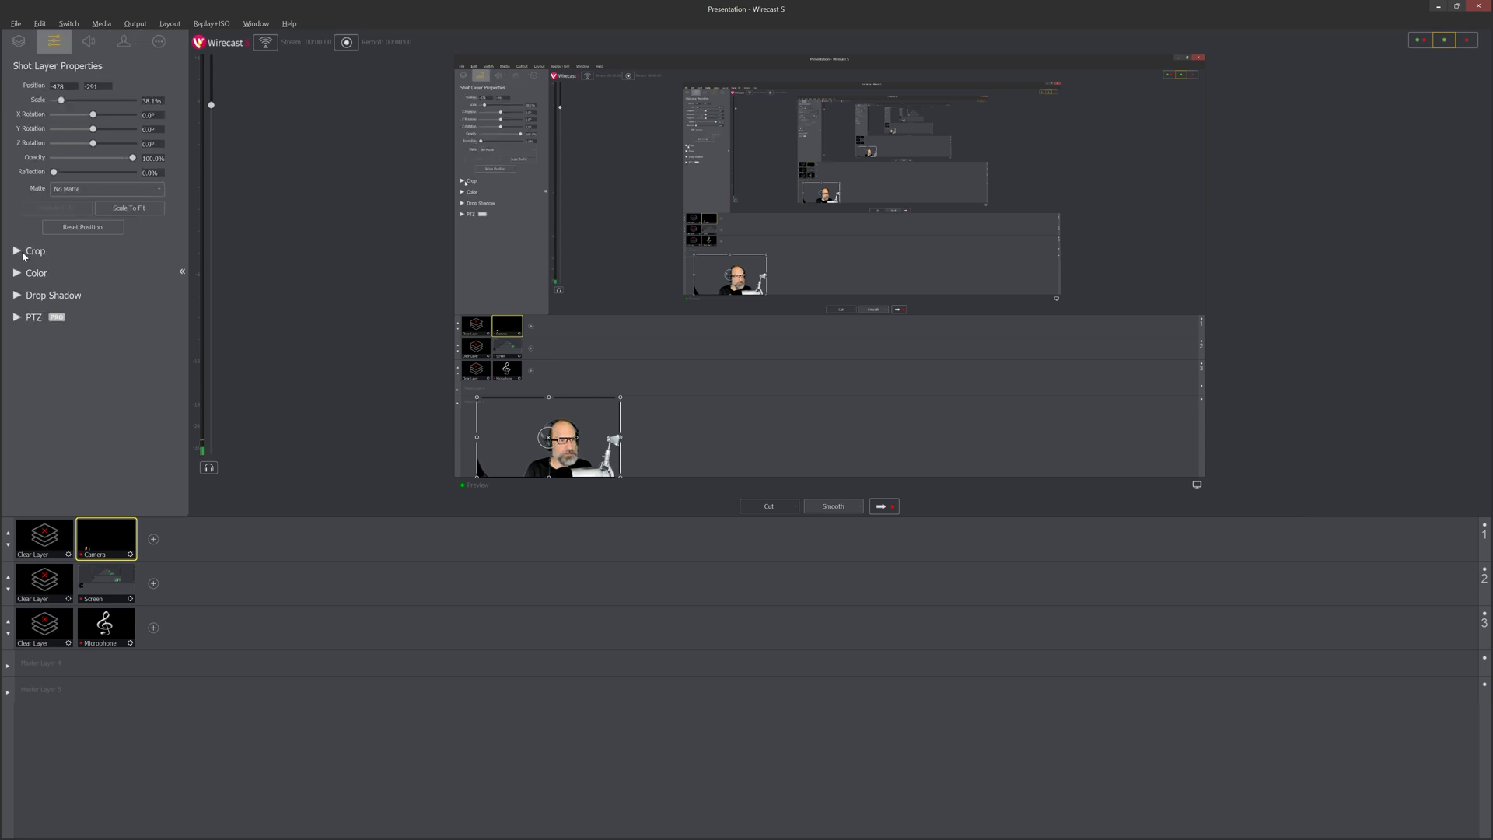
# Crop the Camera shot to Left 94, Right 100, Top 49 and show the live area only
pyautogui.click(17, 252)
pyautogui.moveTo(54, 266); pyautogui.dragTo(66, 304)
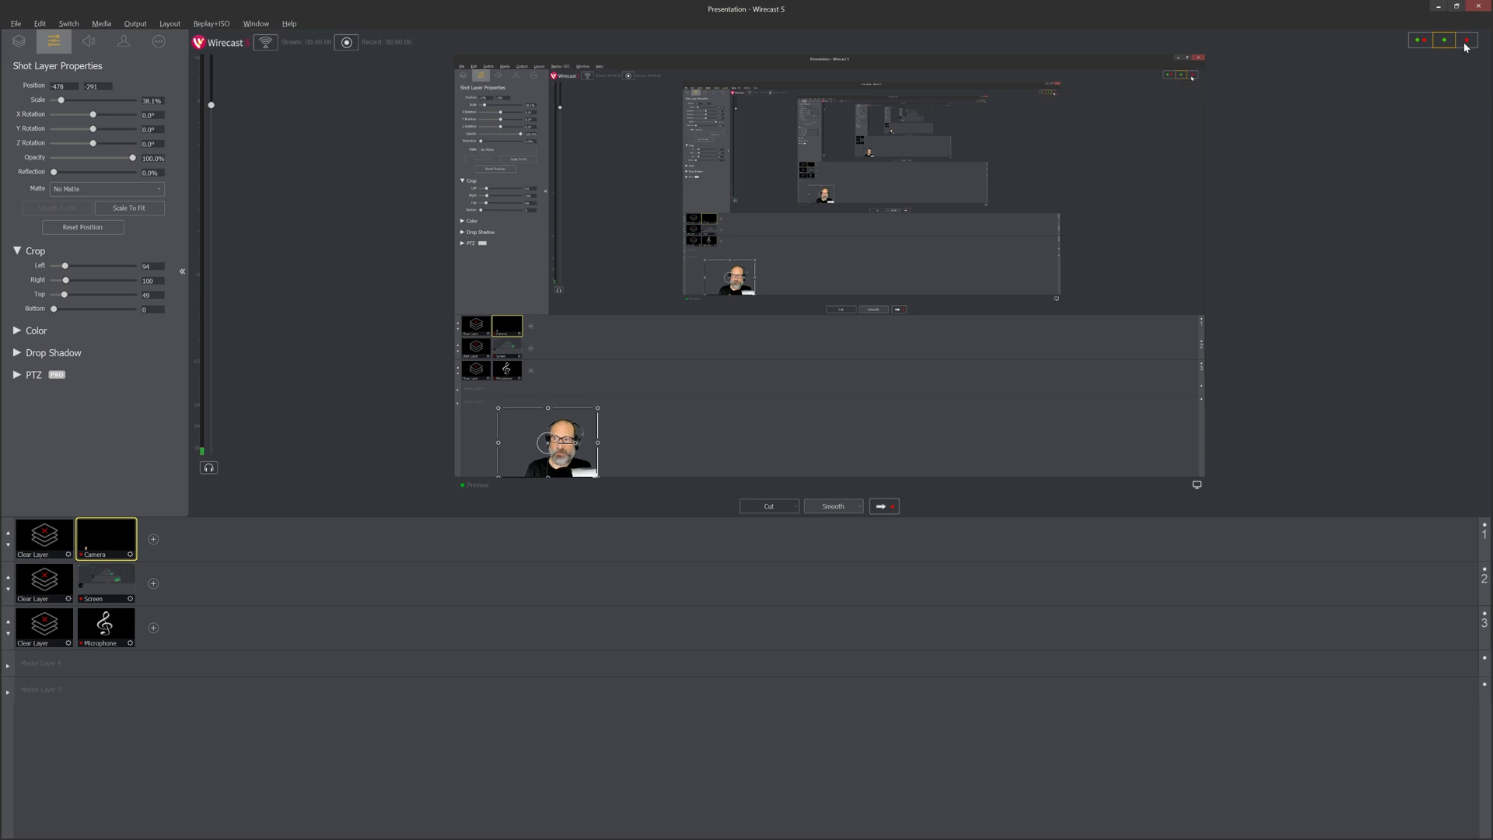
pyautogui.click(1466, 42)
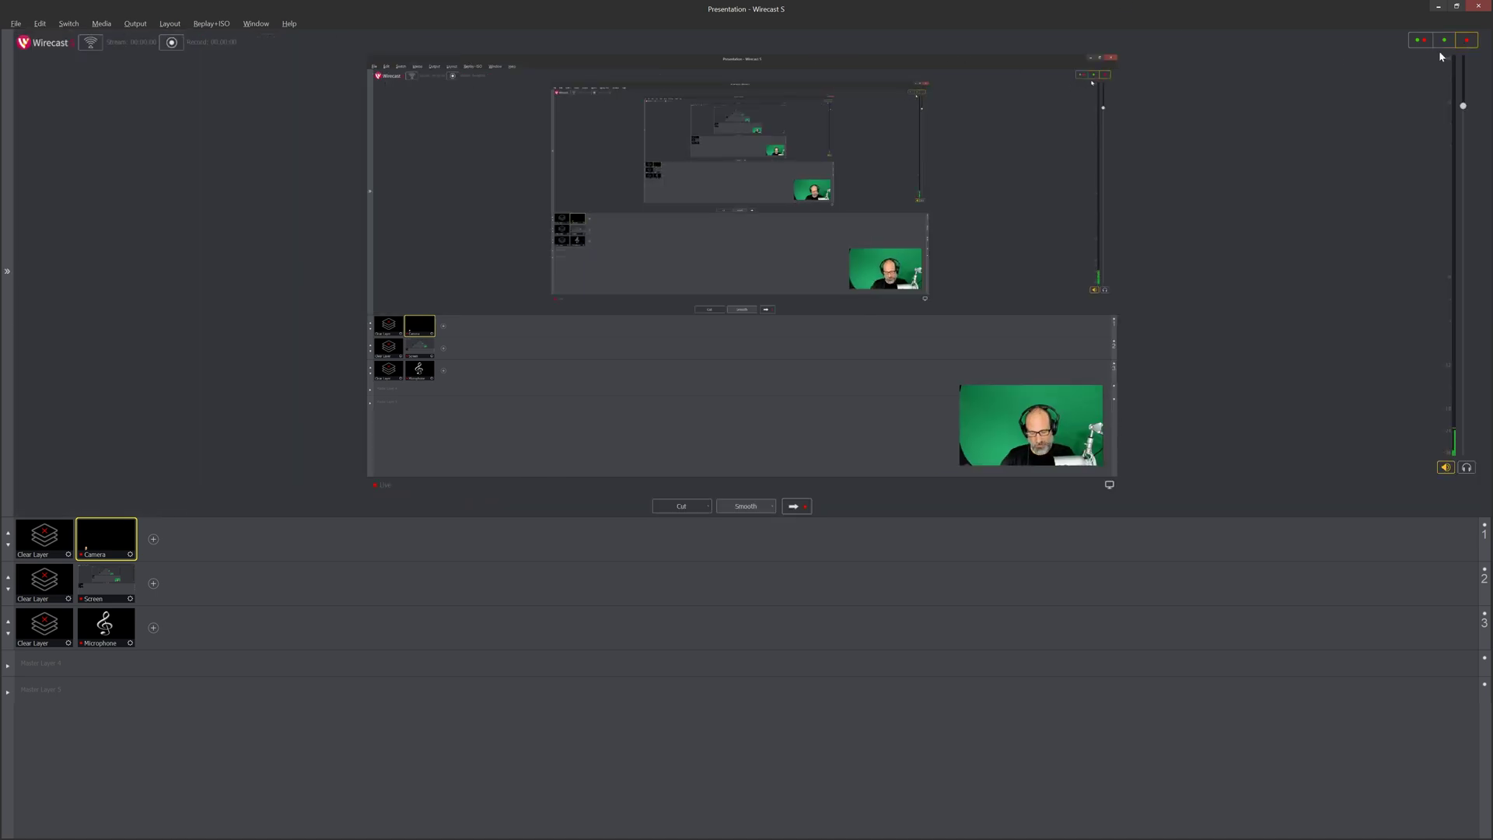
# Snap Wirecast to the left half and the Stream browser window to the right
pyautogui.press('super+Left')
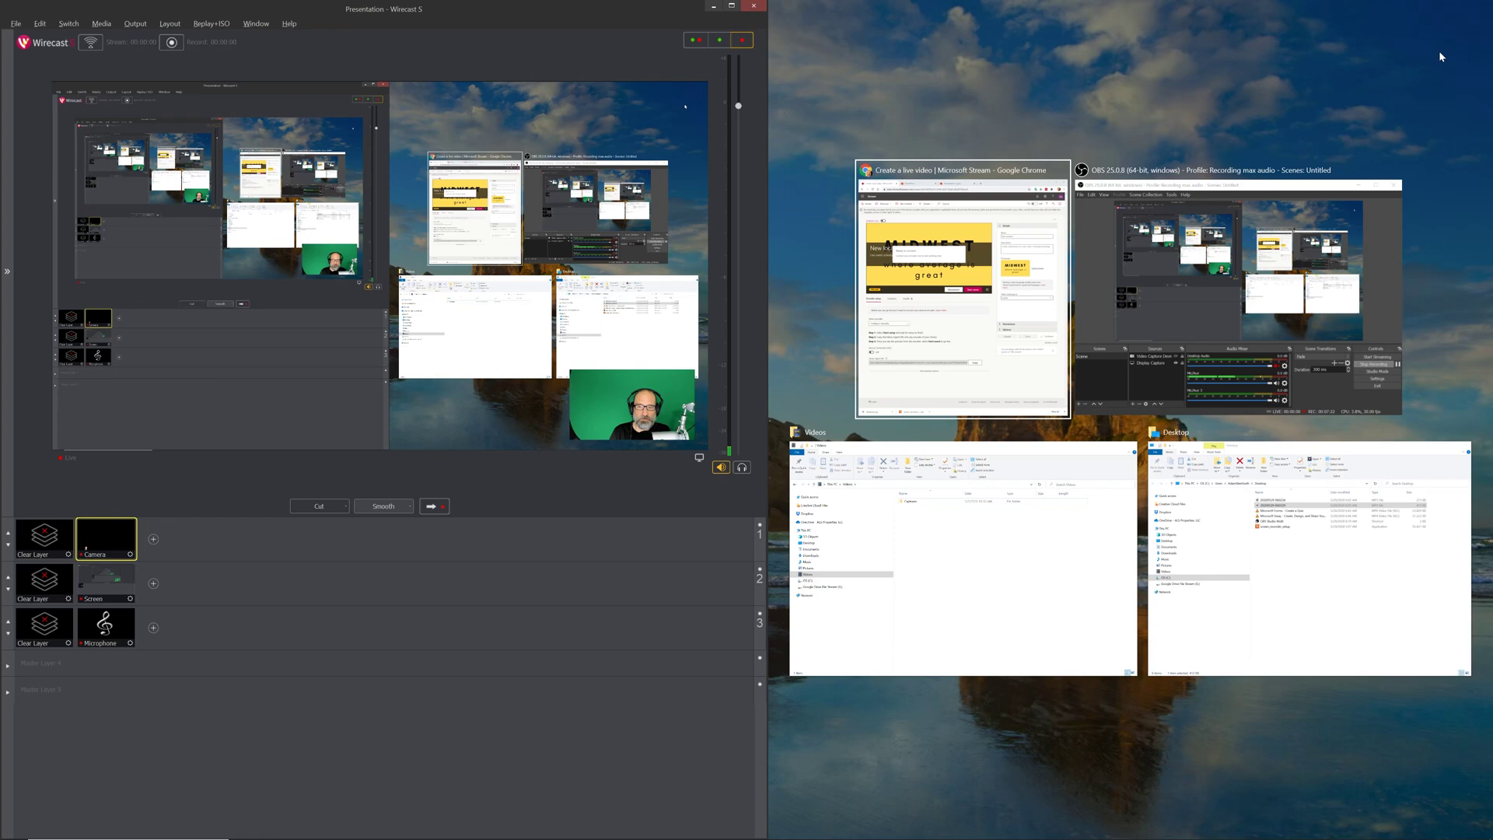
pyautogui.click(974, 350)
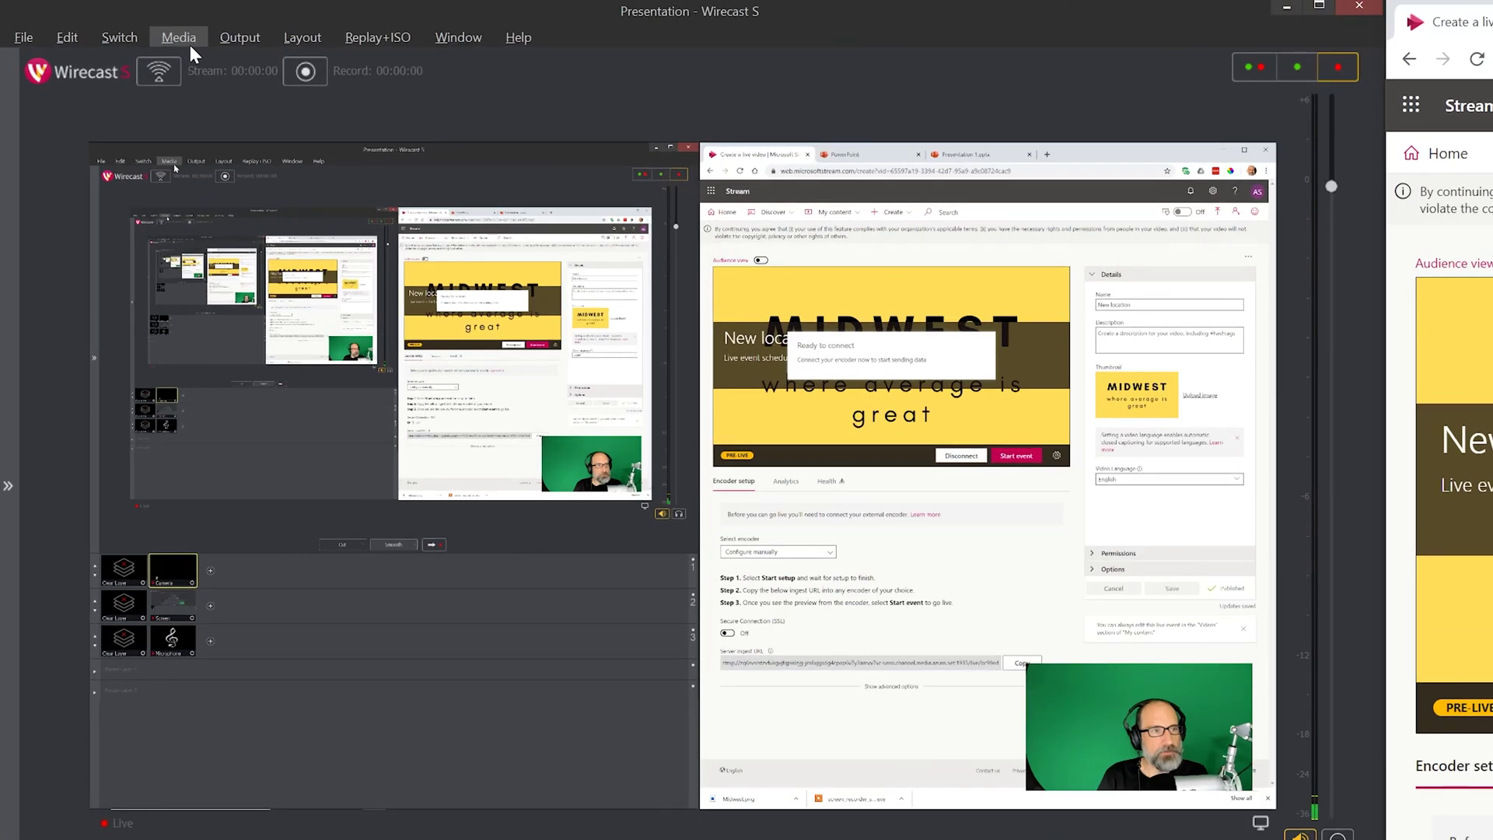
# Set Wirecast's output destination to Microsoft Stream, replacing the localhost address with the pasted Stream ingest URL
pyautogui.click(228, 39)
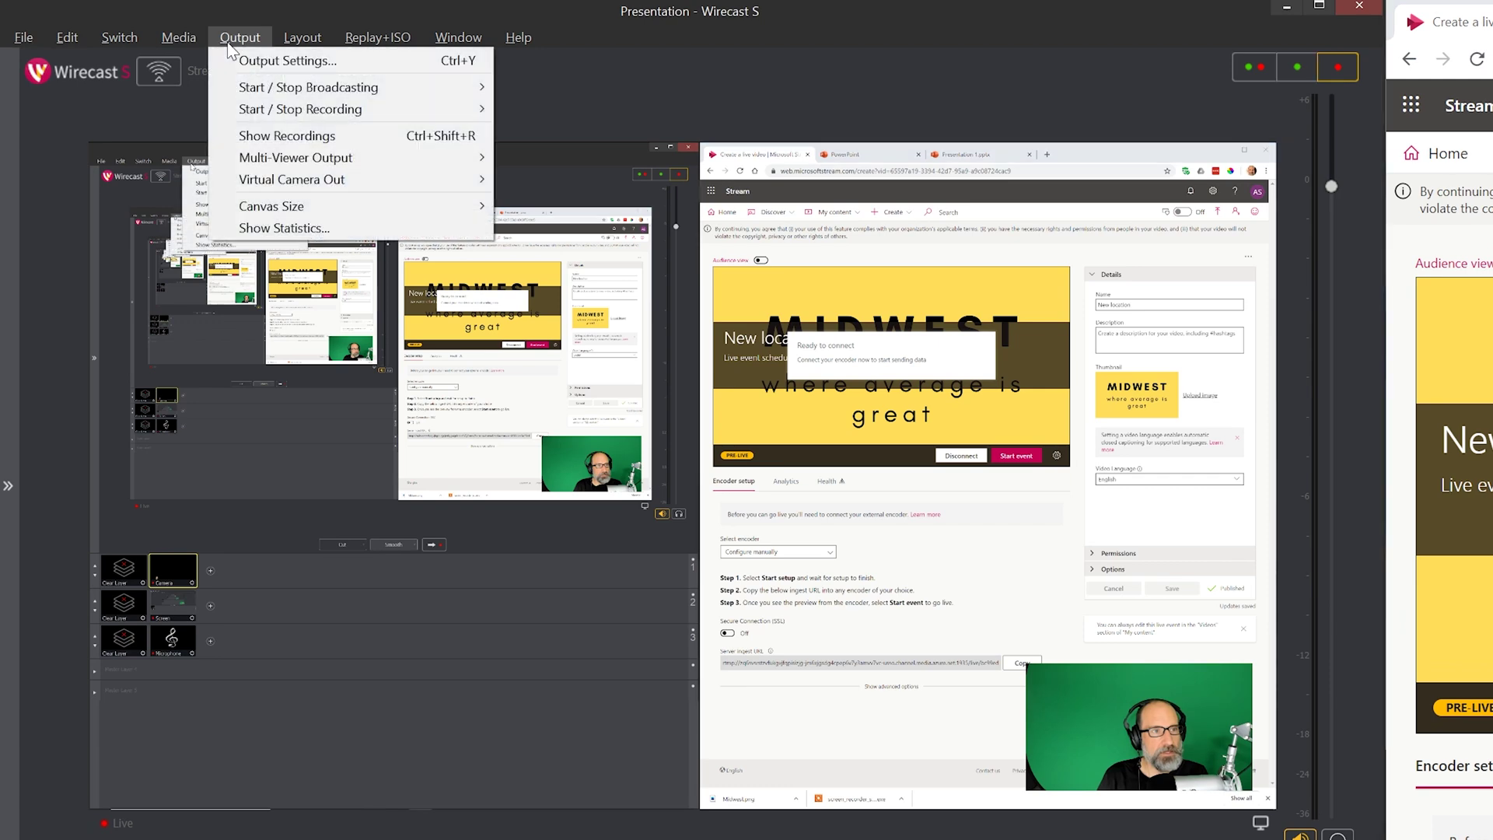
pyautogui.click(245, 59)
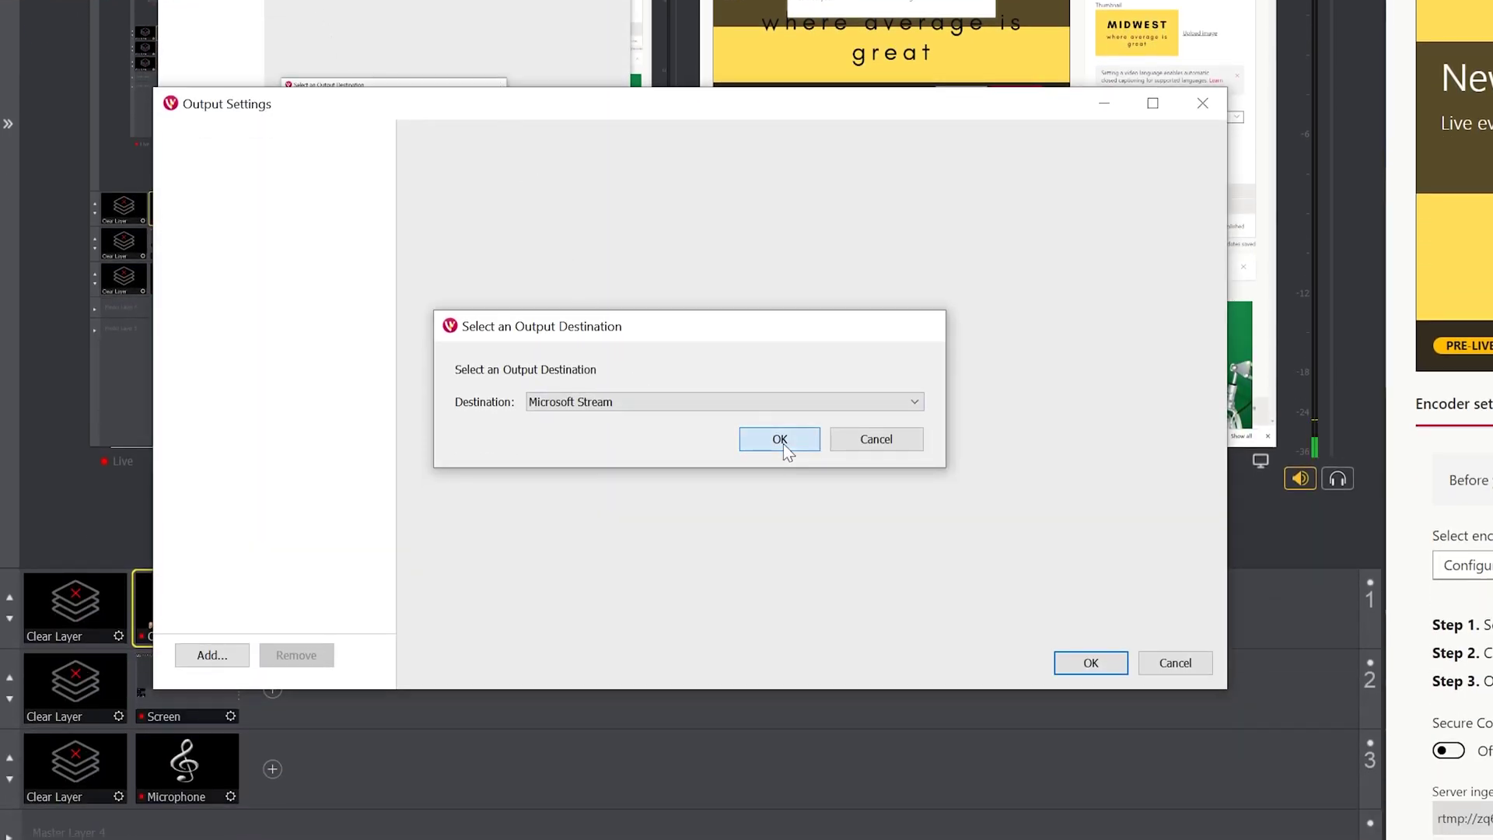
pyautogui.click(782, 443)
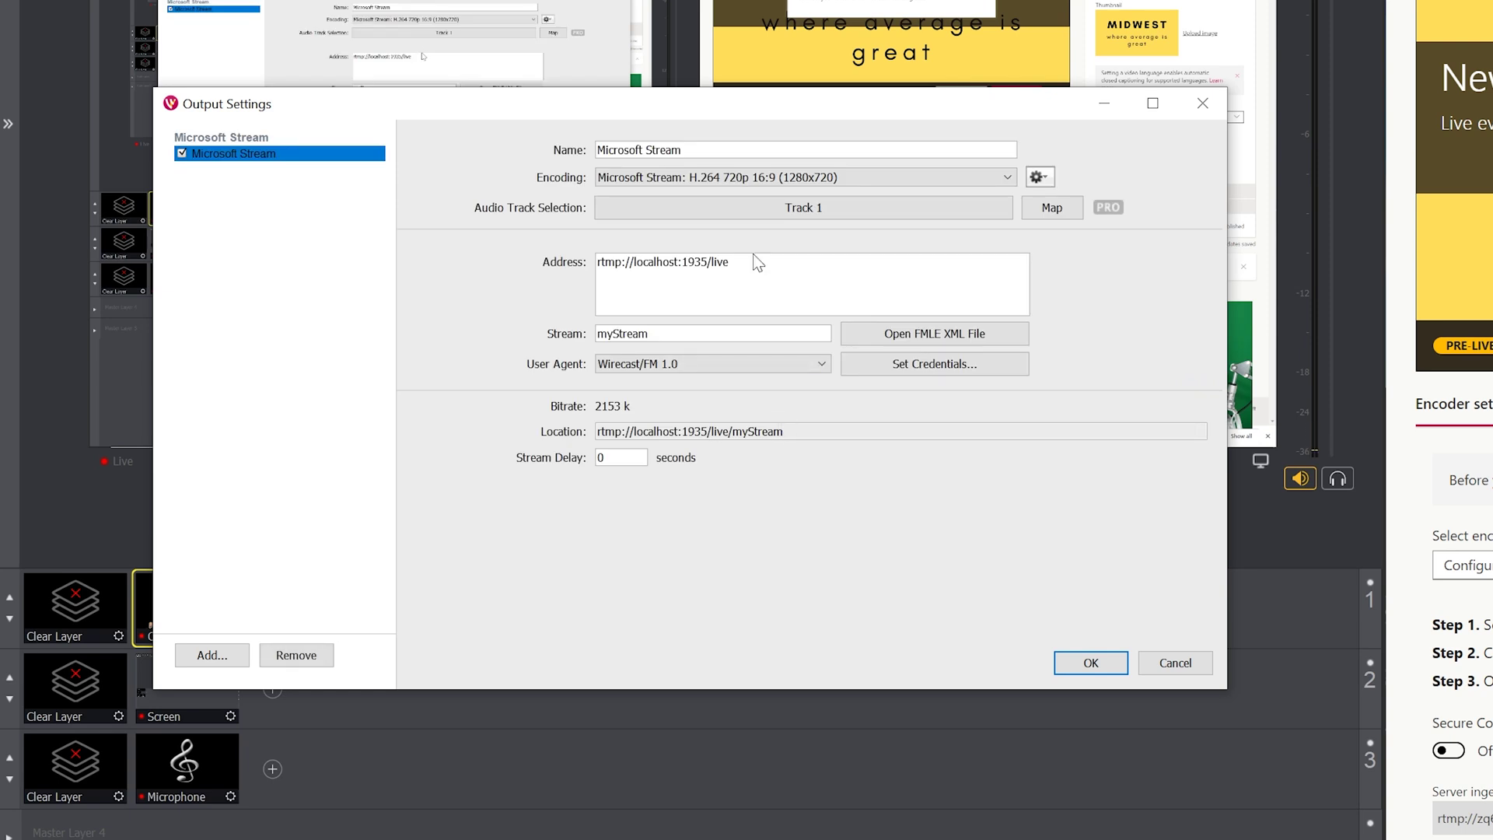
pyautogui.moveTo(752, 262); pyautogui.dragTo(562, 269)
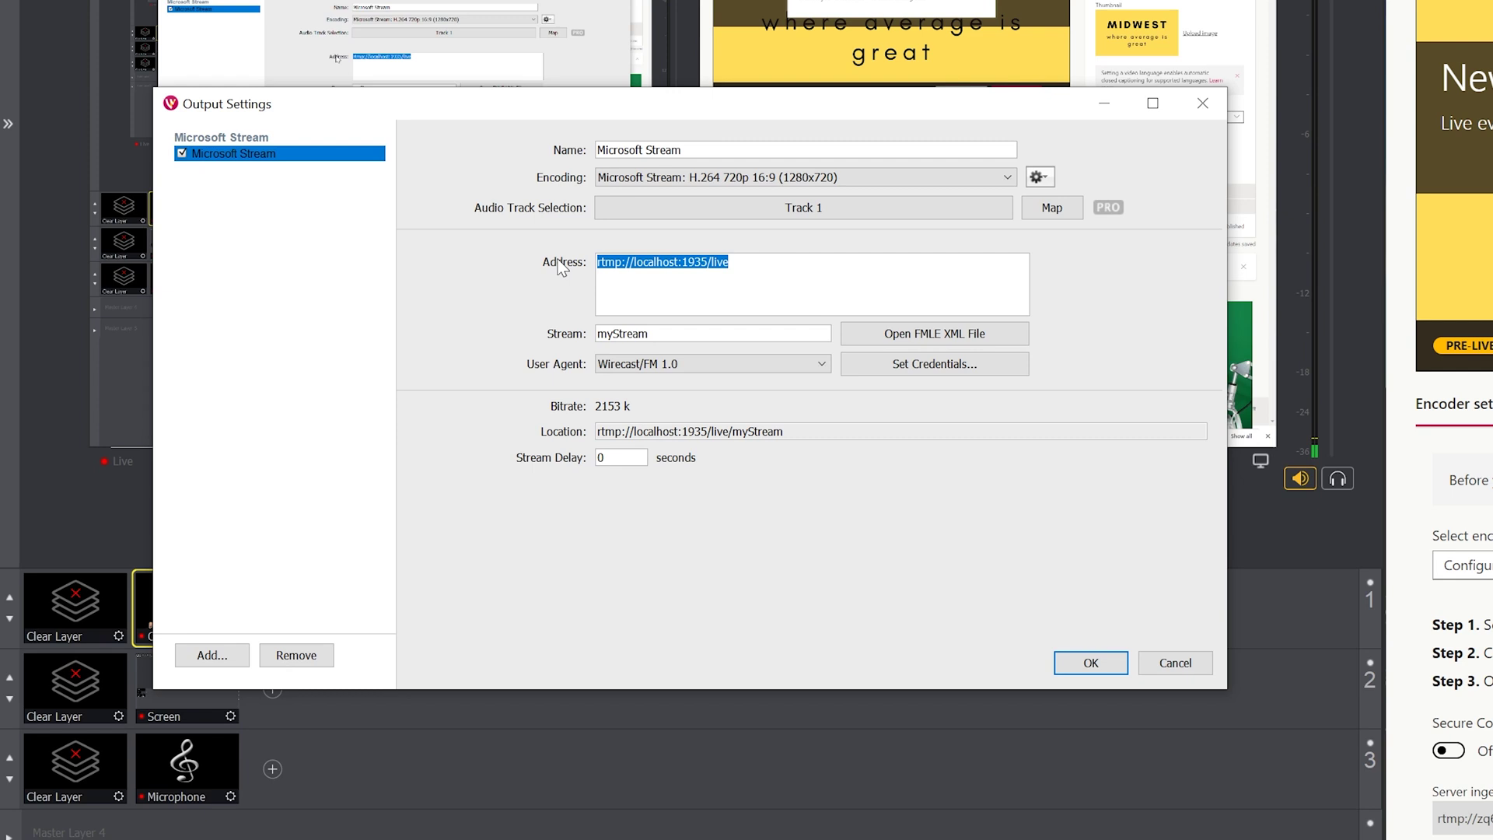
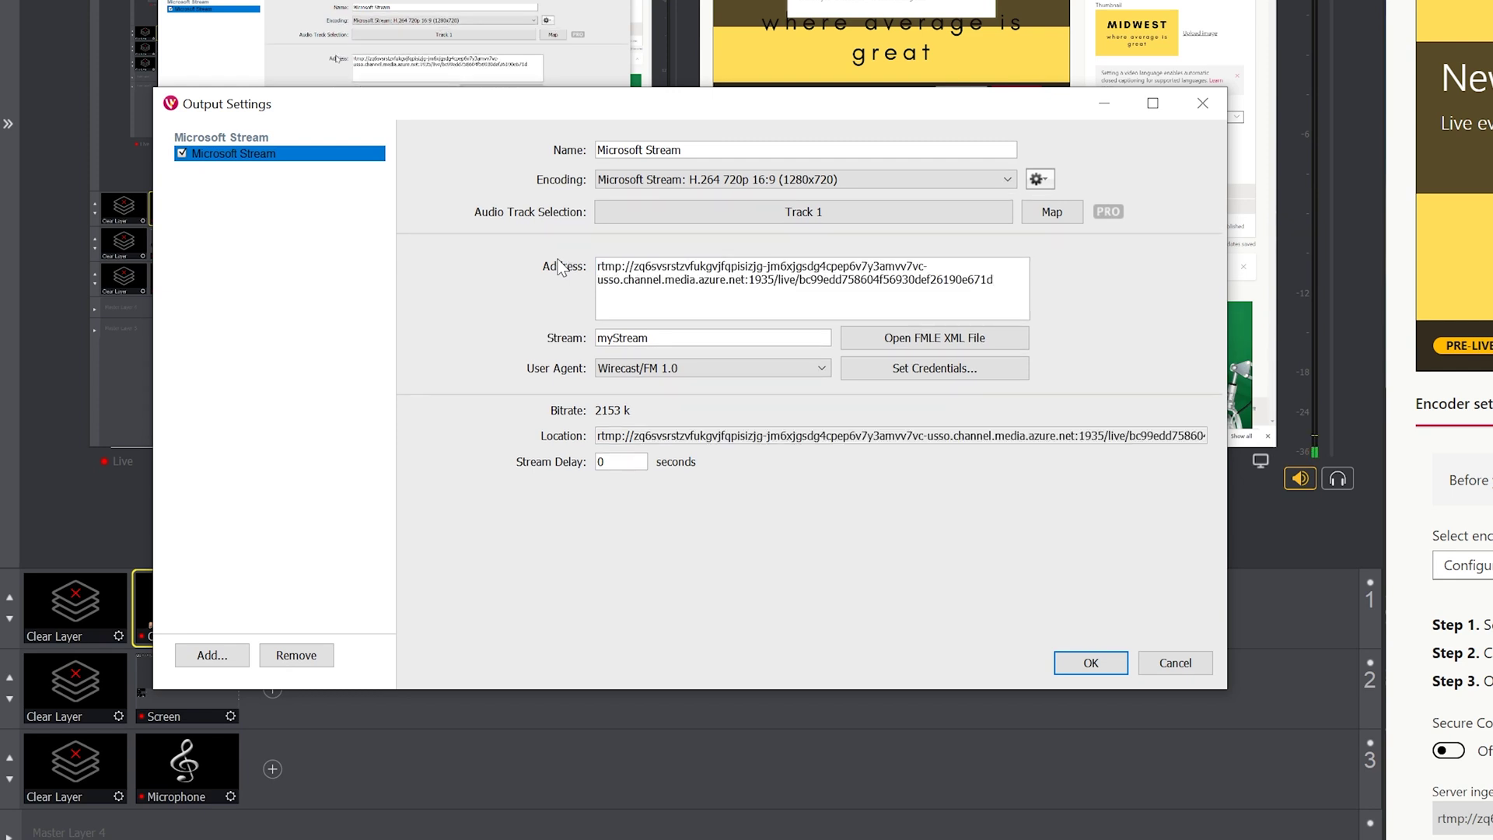
pyautogui.click(1112, 668)
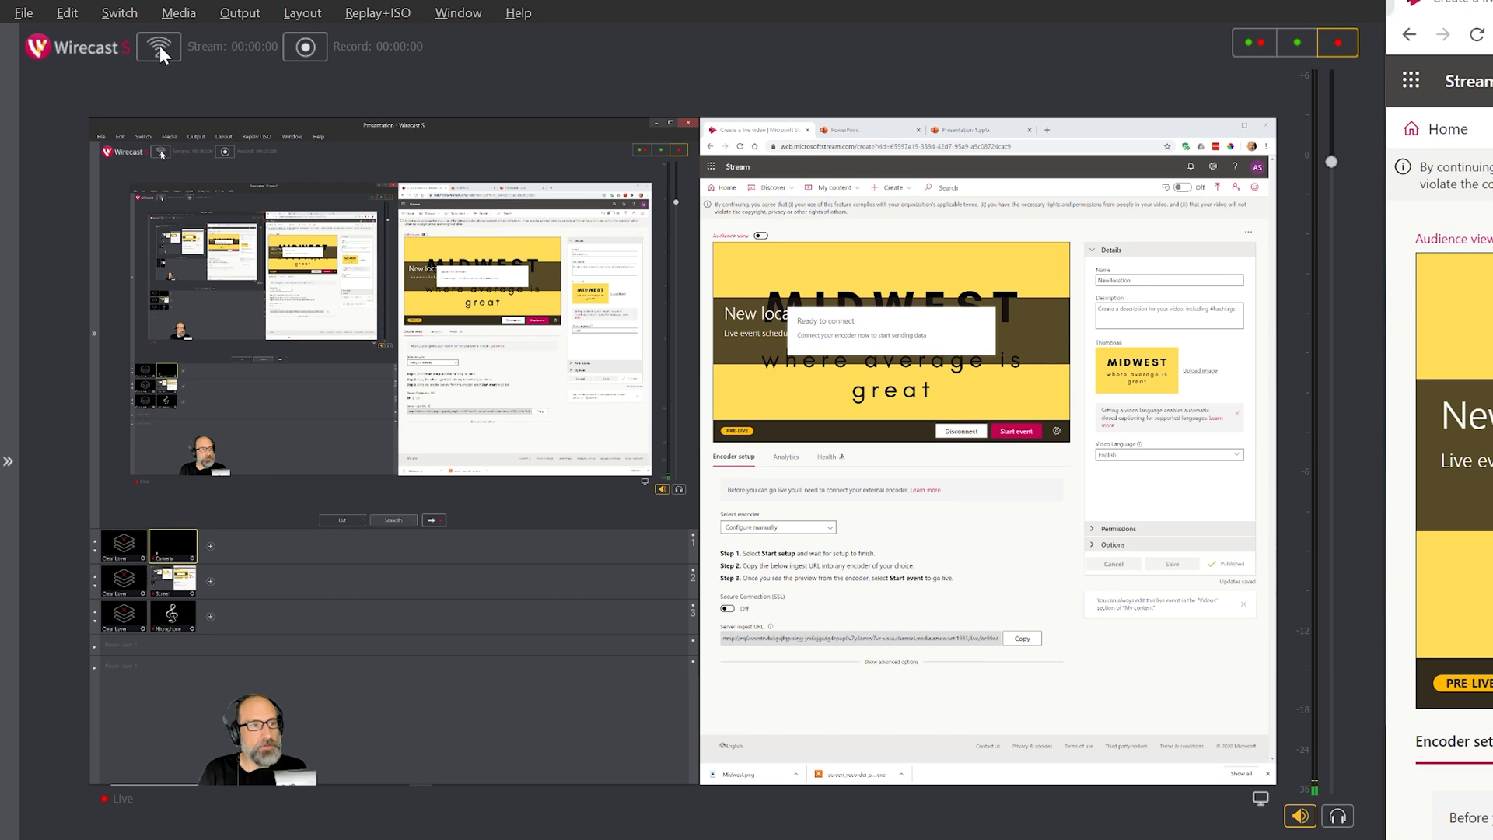
# Start broadcasting from Wirecast S so the New location event receives the feed
pyautogui.click(160, 45)
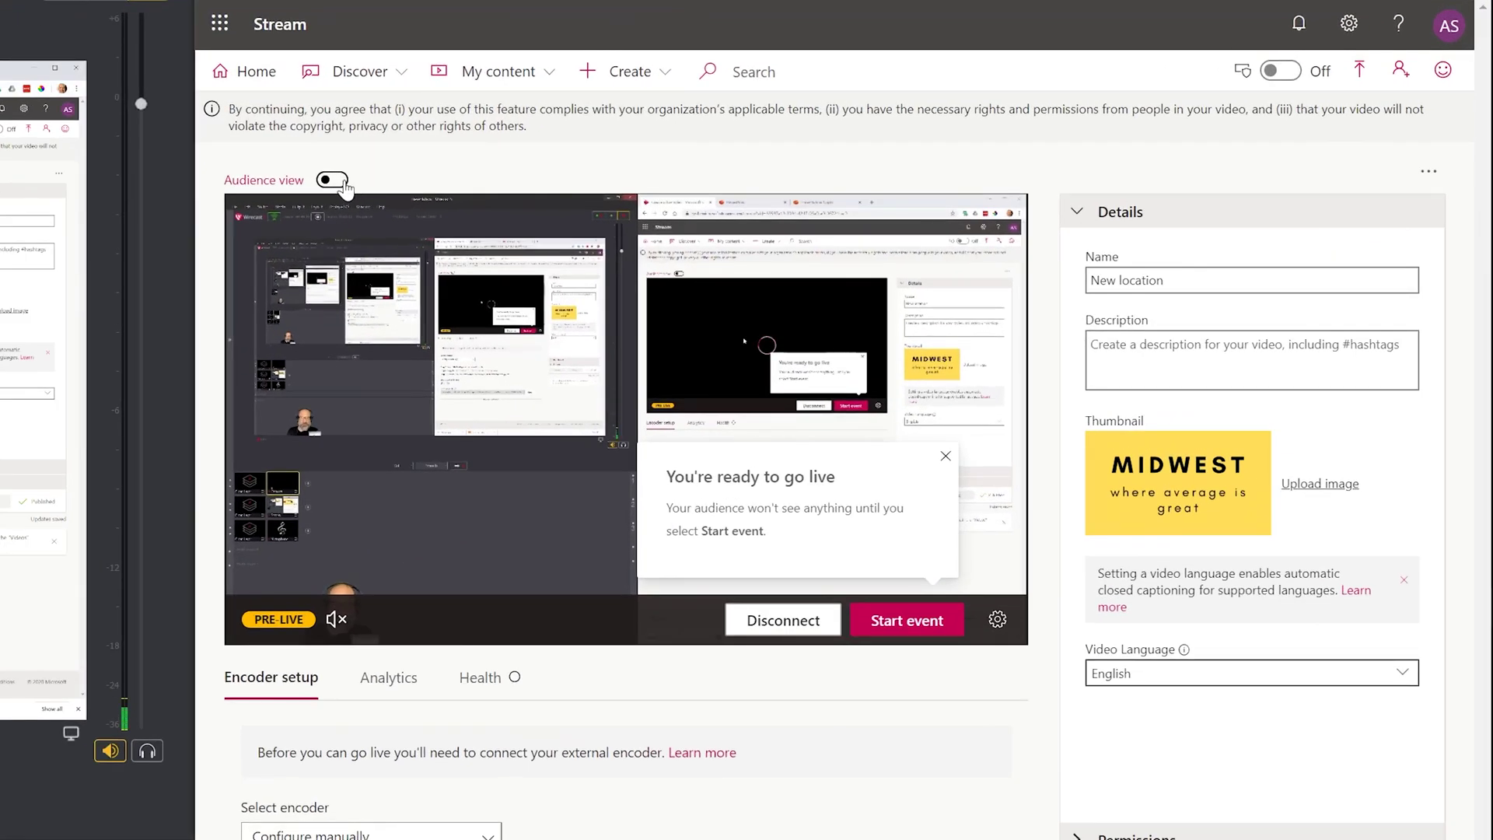
# Switch on the audience view preview and start the New location live event
pyautogui.click(334, 180)
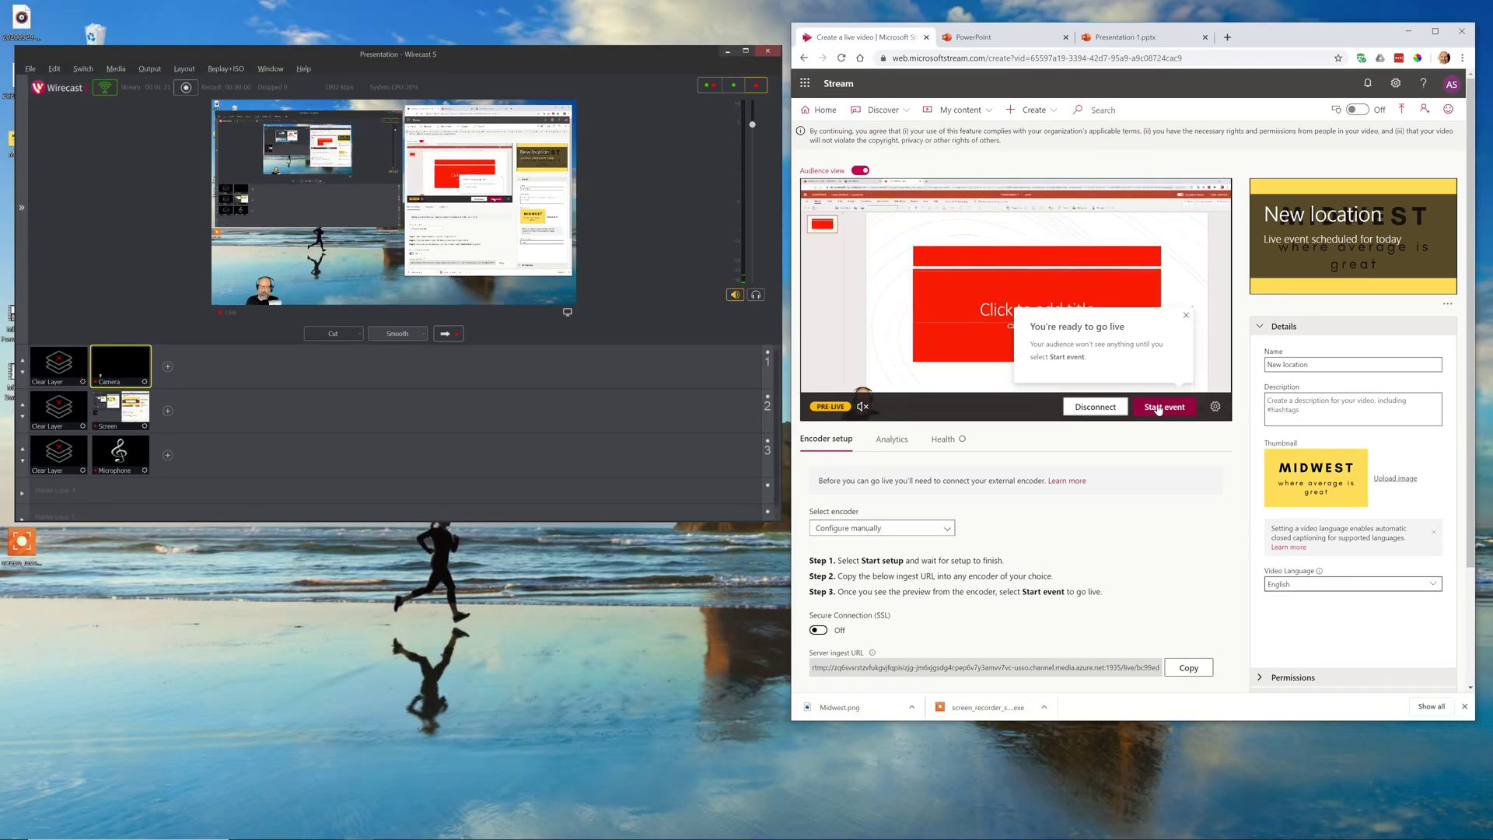
pyautogui.click(895, 618)
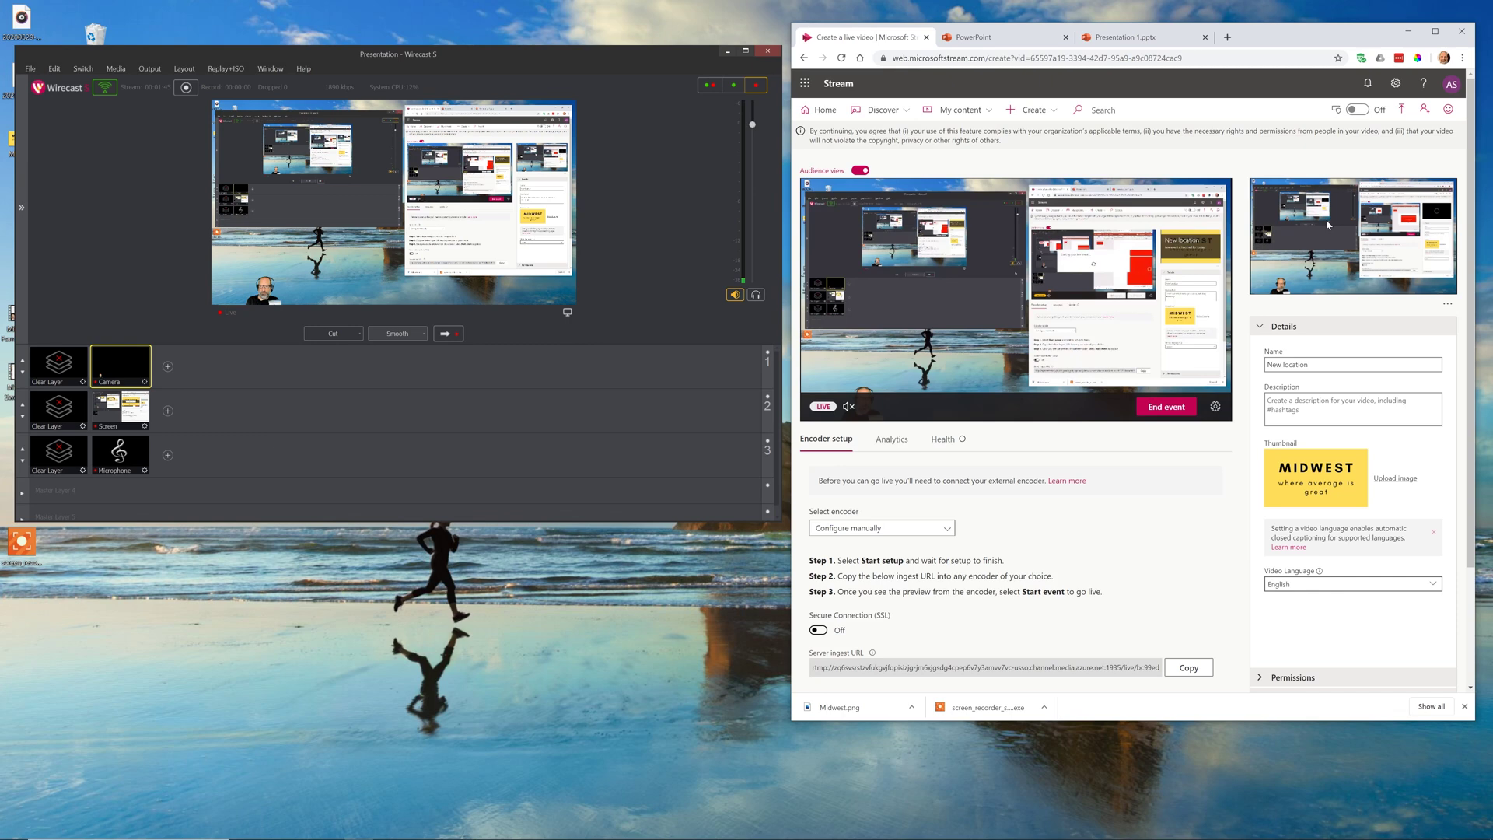
pyautogui.click(1094, 43)
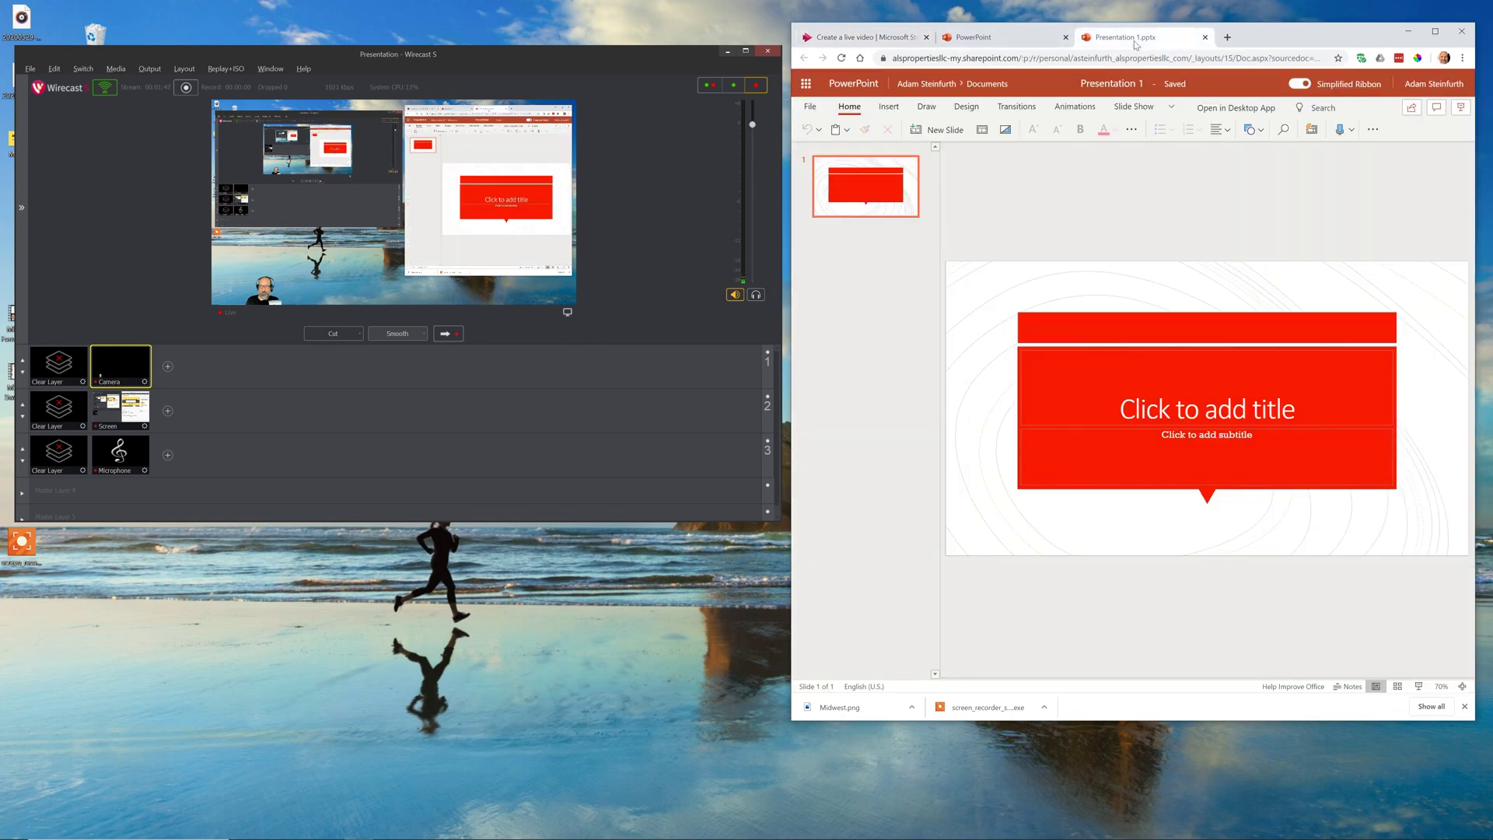
pyautogui.click(1433, 33)
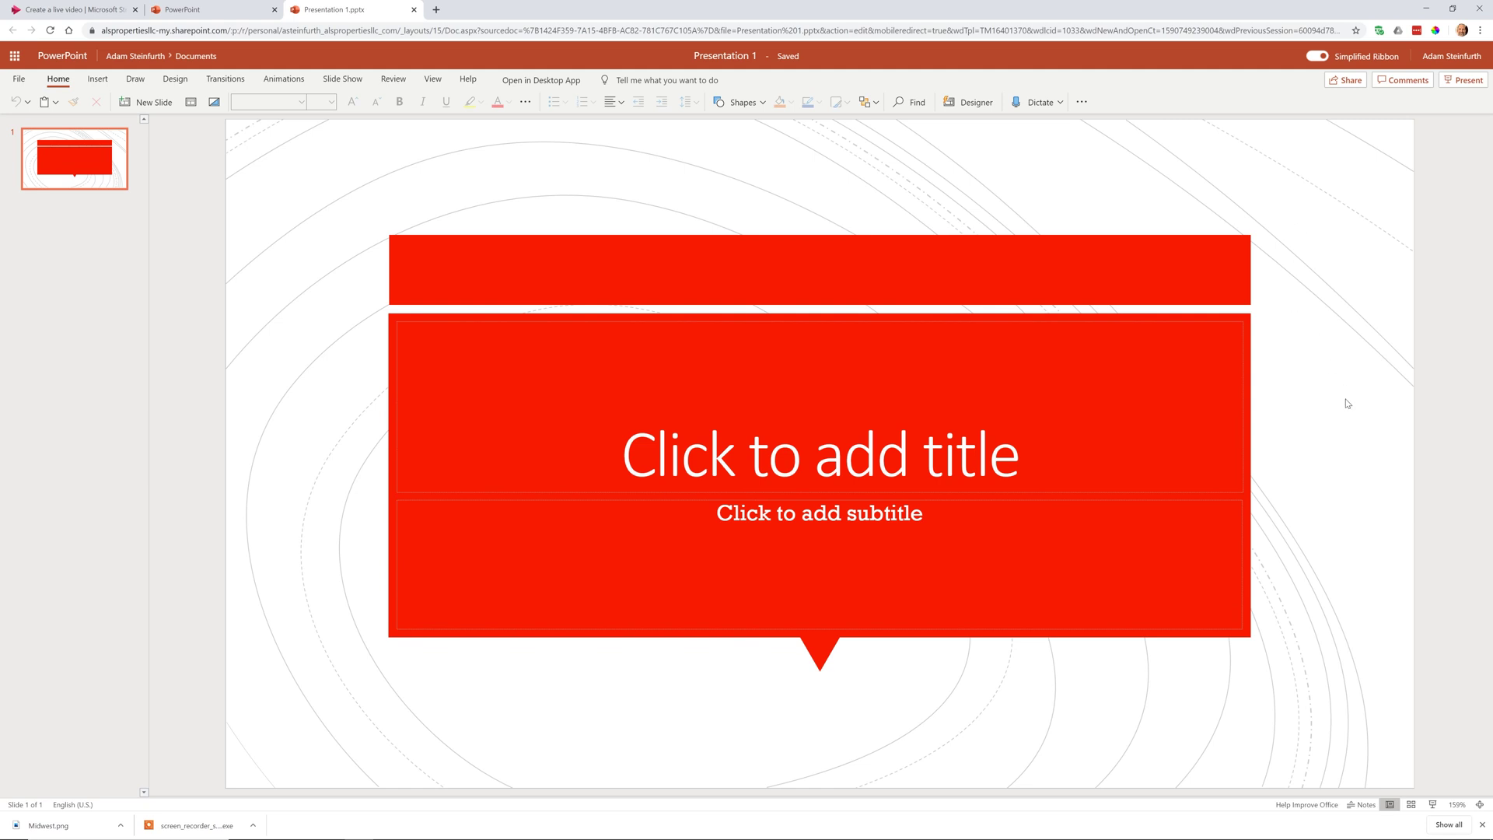
pyautogui.click(1451, 9)
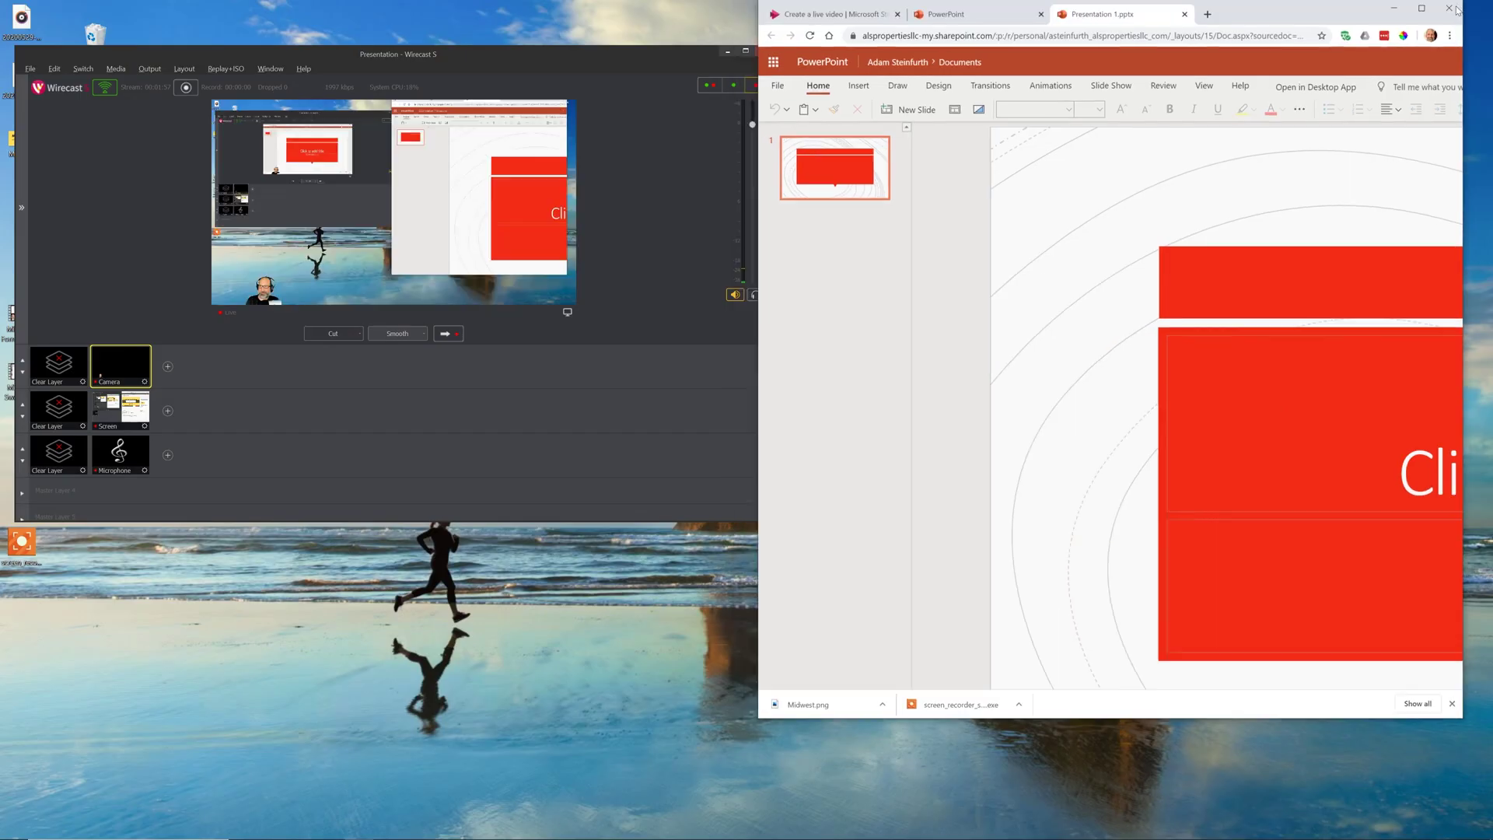
pyautogui.click(882, 38)
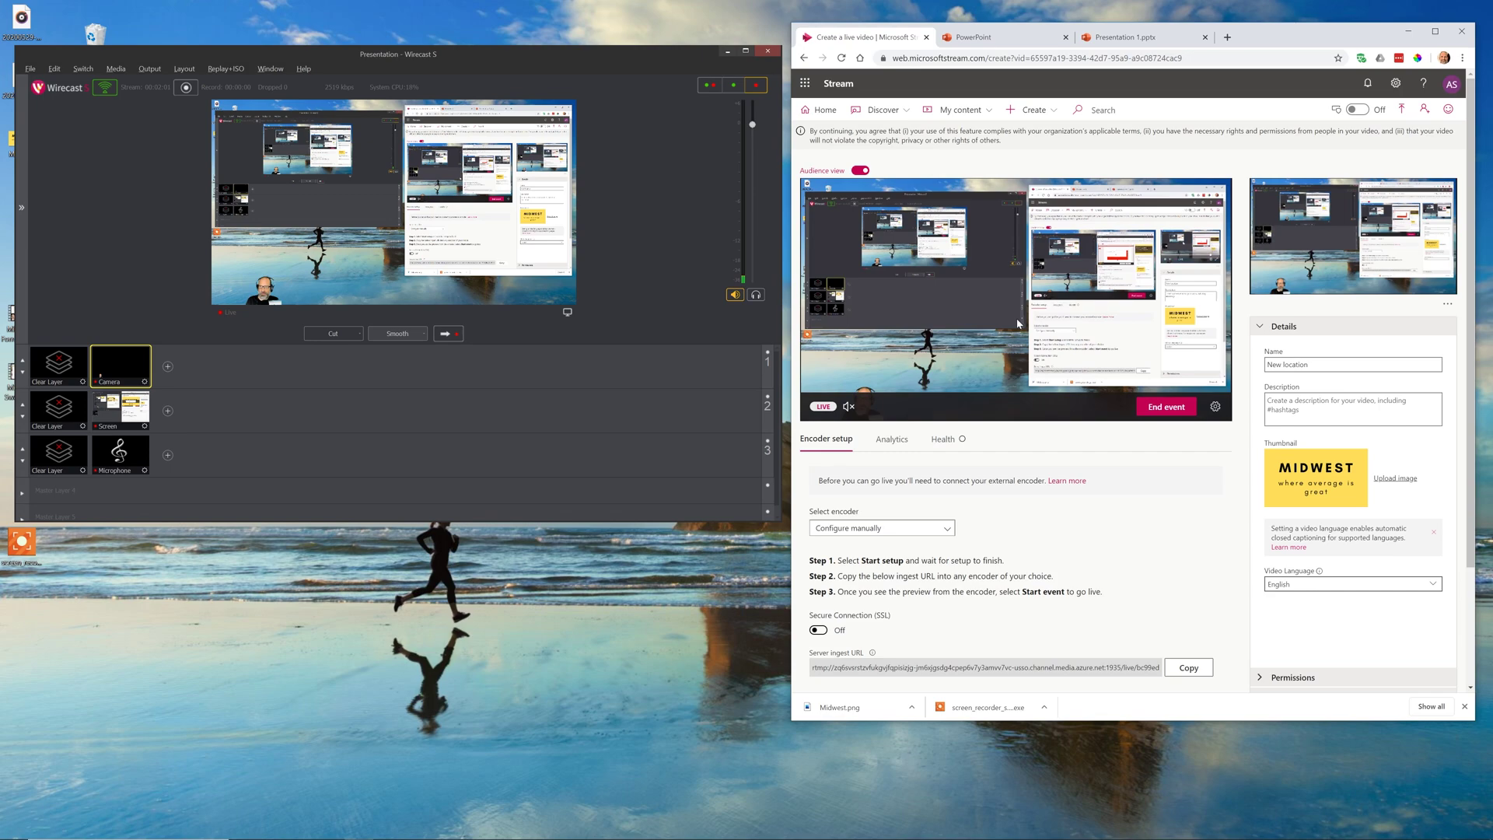
# End the New location live event and confirm ending it in the dialog
pyautogui.click(1145, 408)
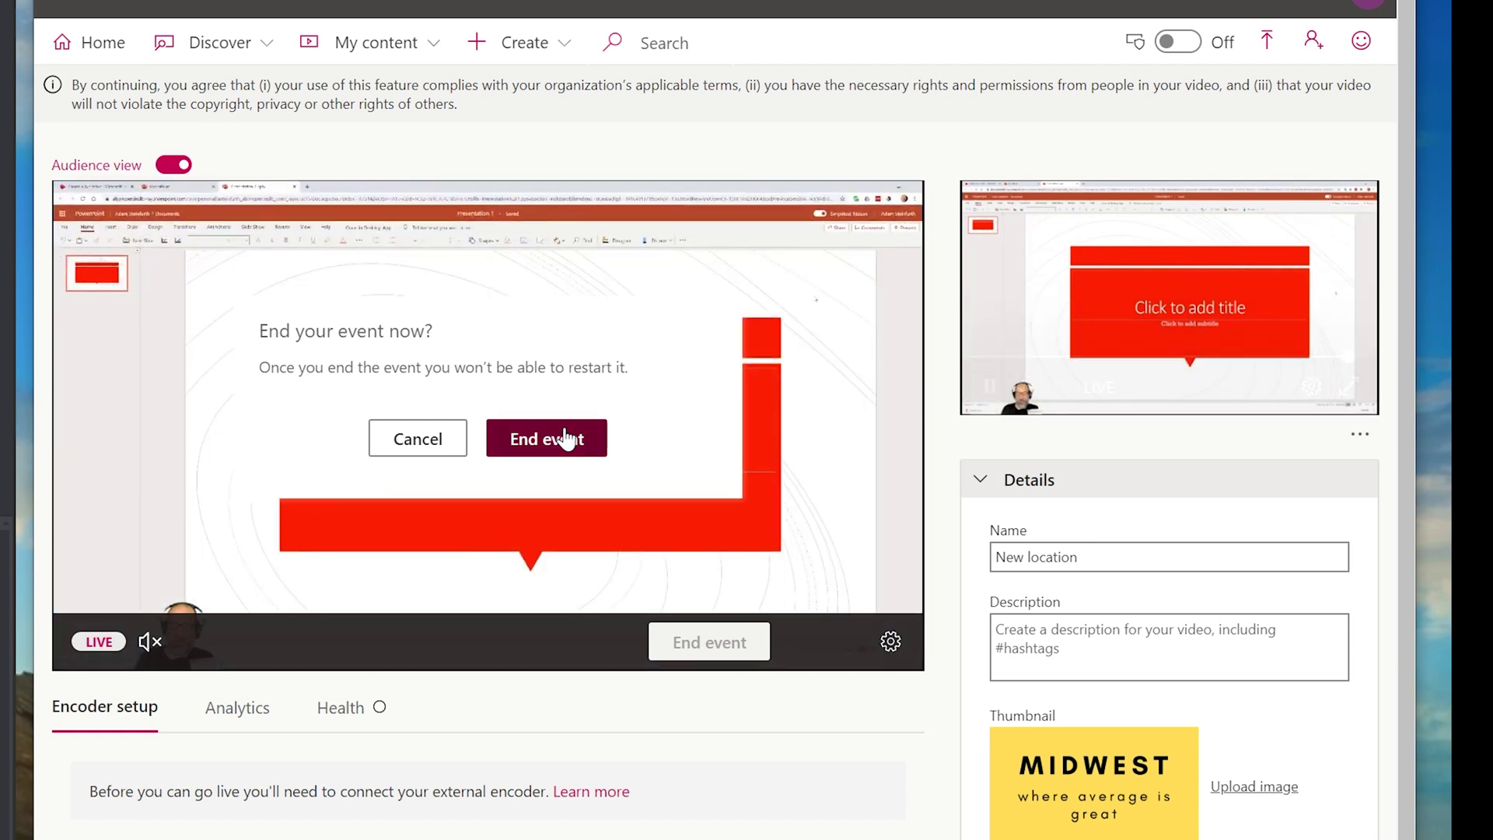
pyautogui.click(565, 440)
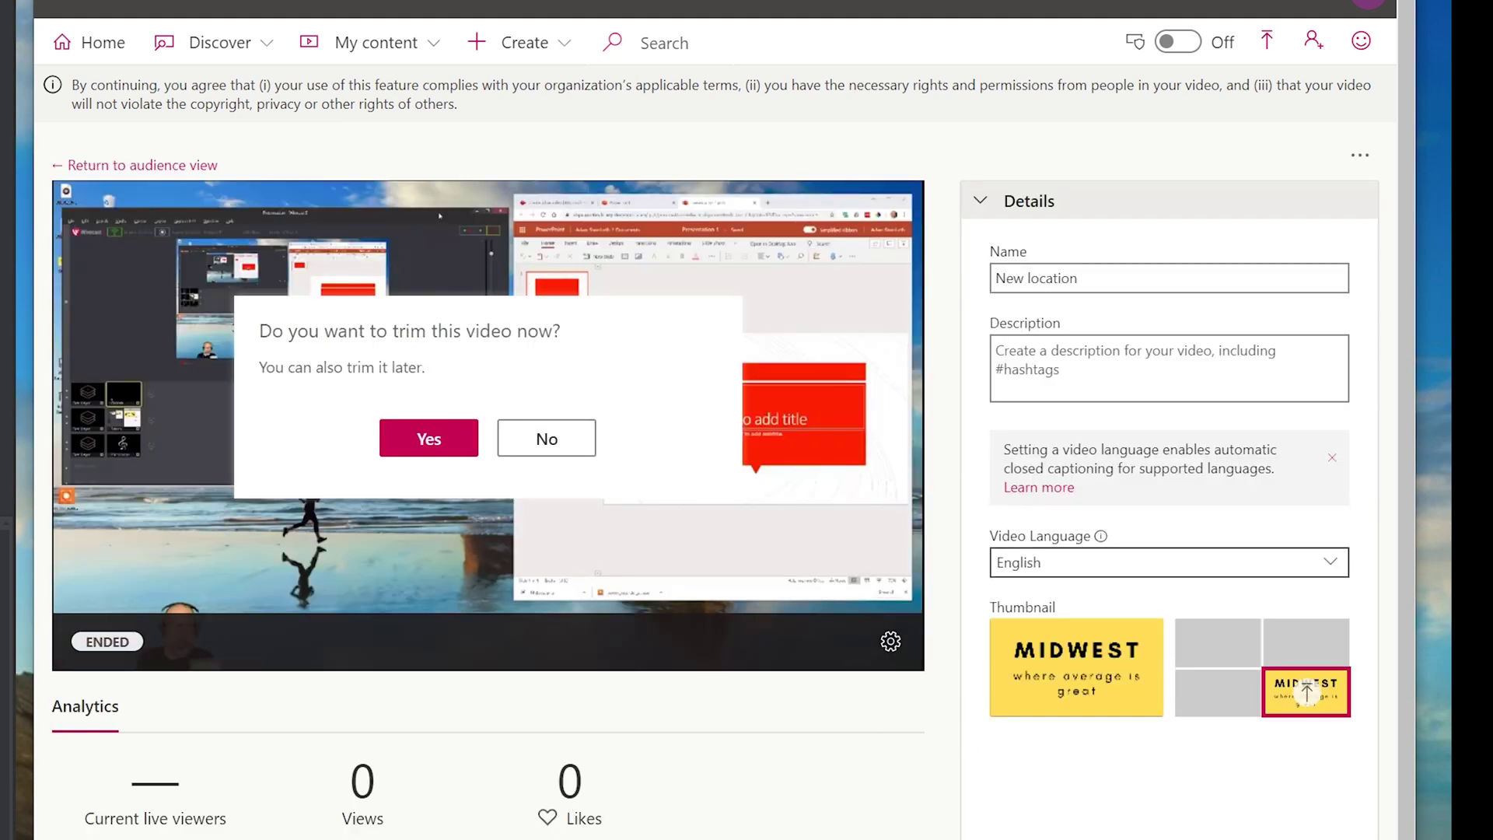
# Trim the opening and closing seconds off the recording, leaving 00:28, and save the trim
pyautogui.click(436, 438)
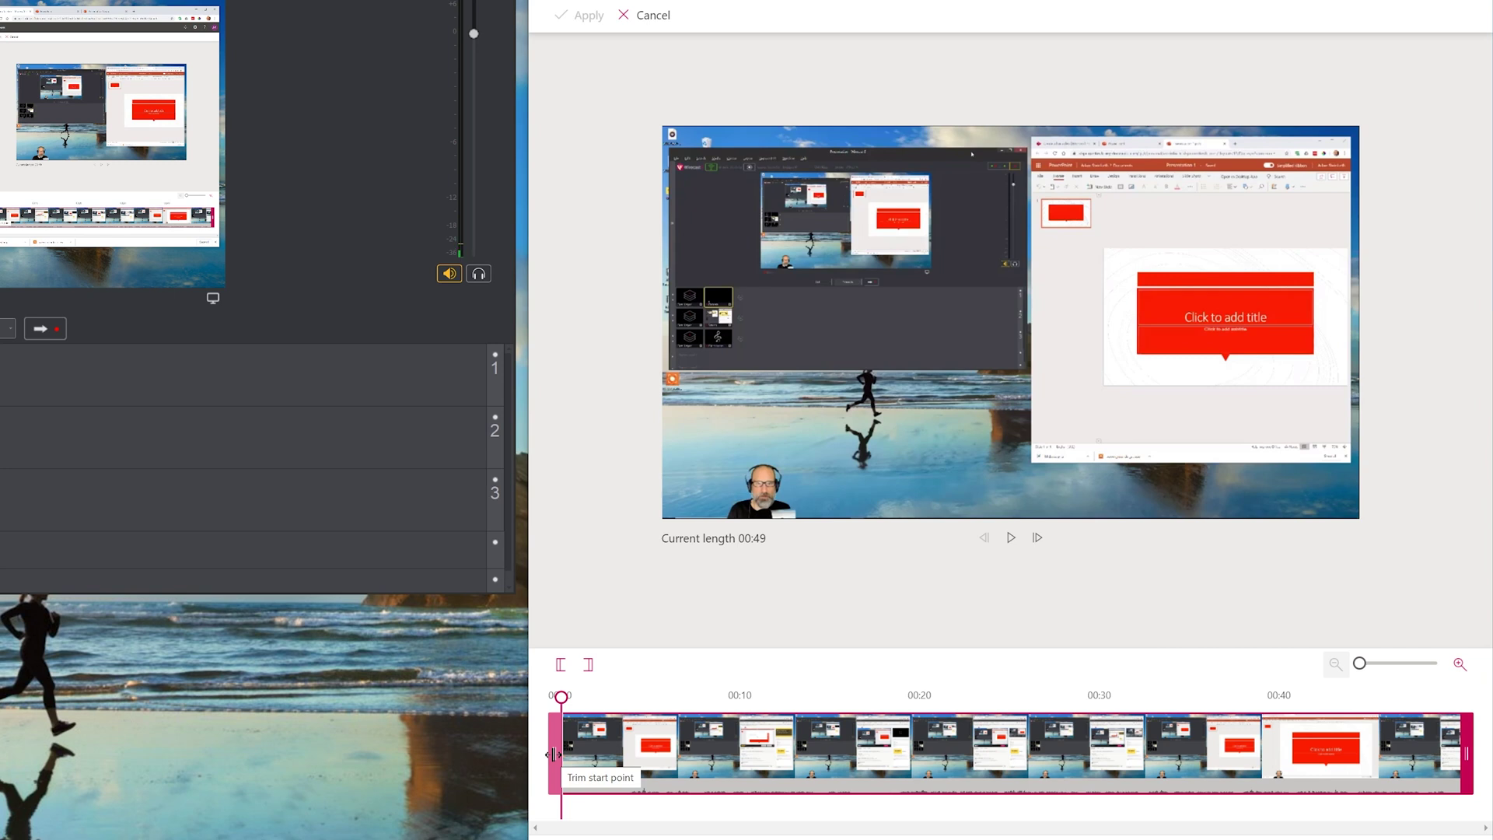
pyautogui.moveTo(553, 753); pyautogui.dragTo(826, 753)
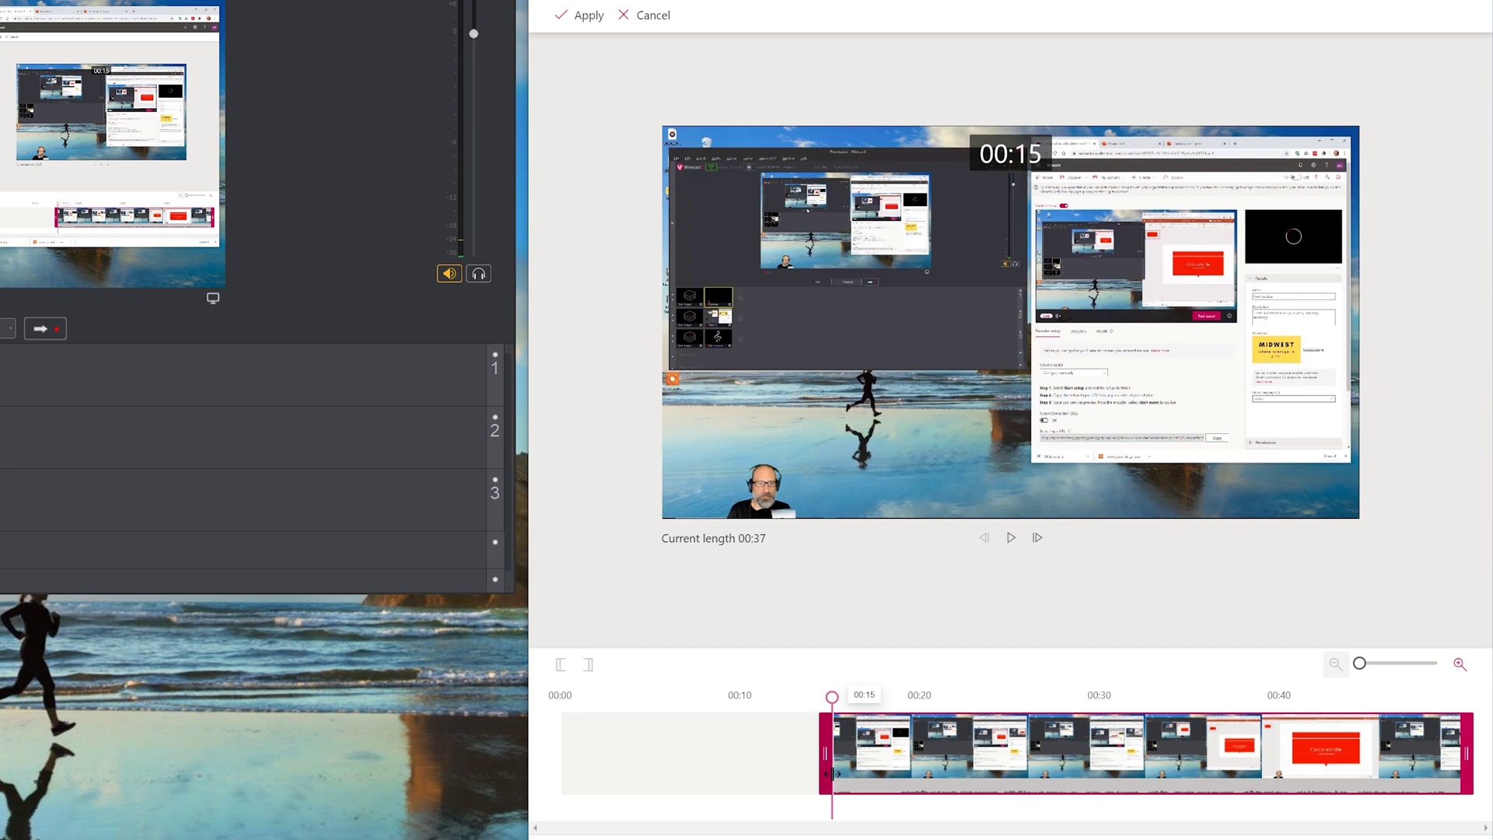
pyautogui.moveTo(1466, 752); pyautogui.dragTo(1339, 774)
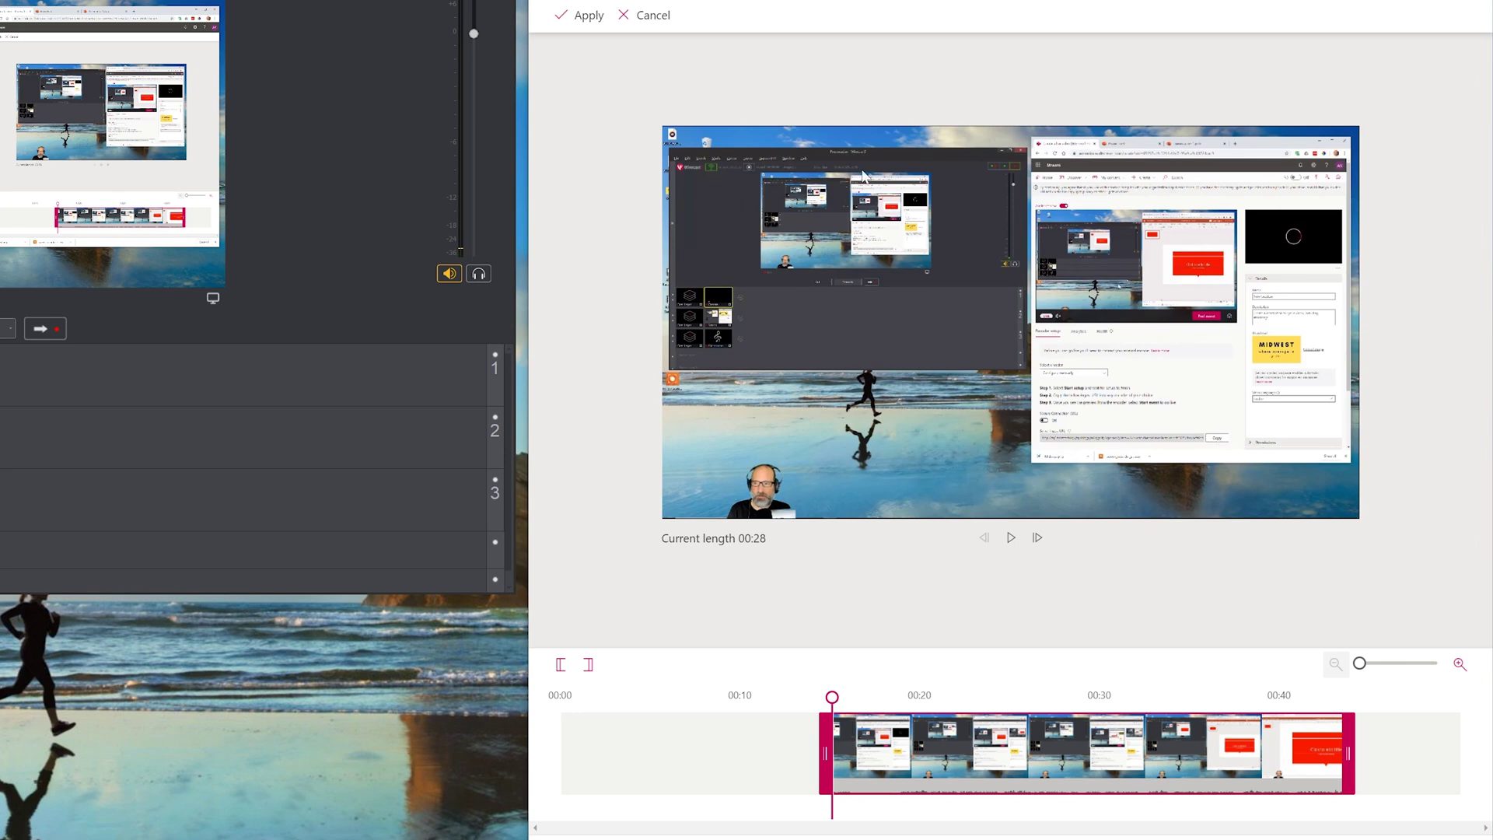
pyautogui.click(581, 16)
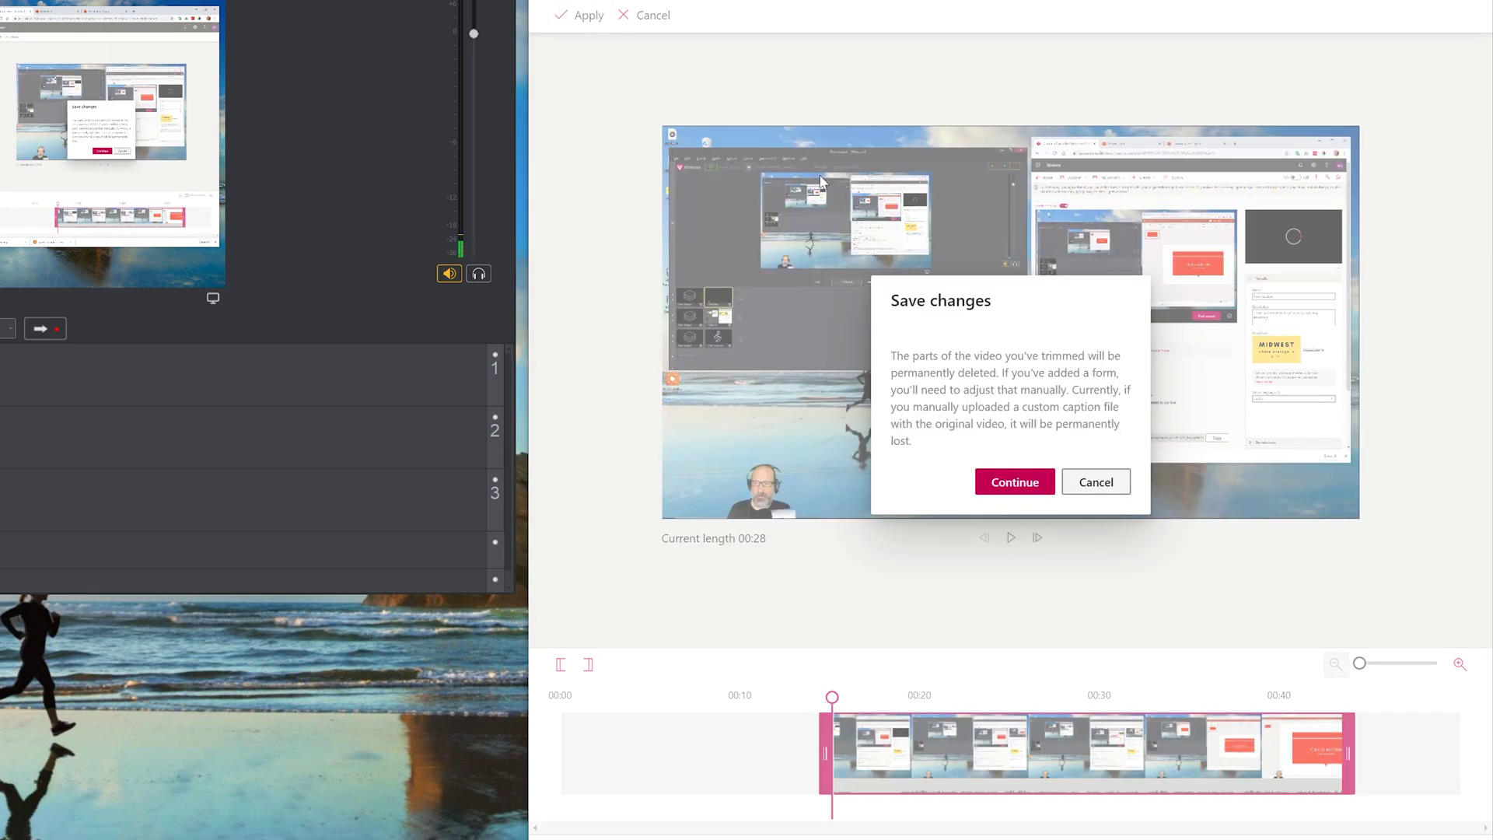
pyautogui.click(999, 484)
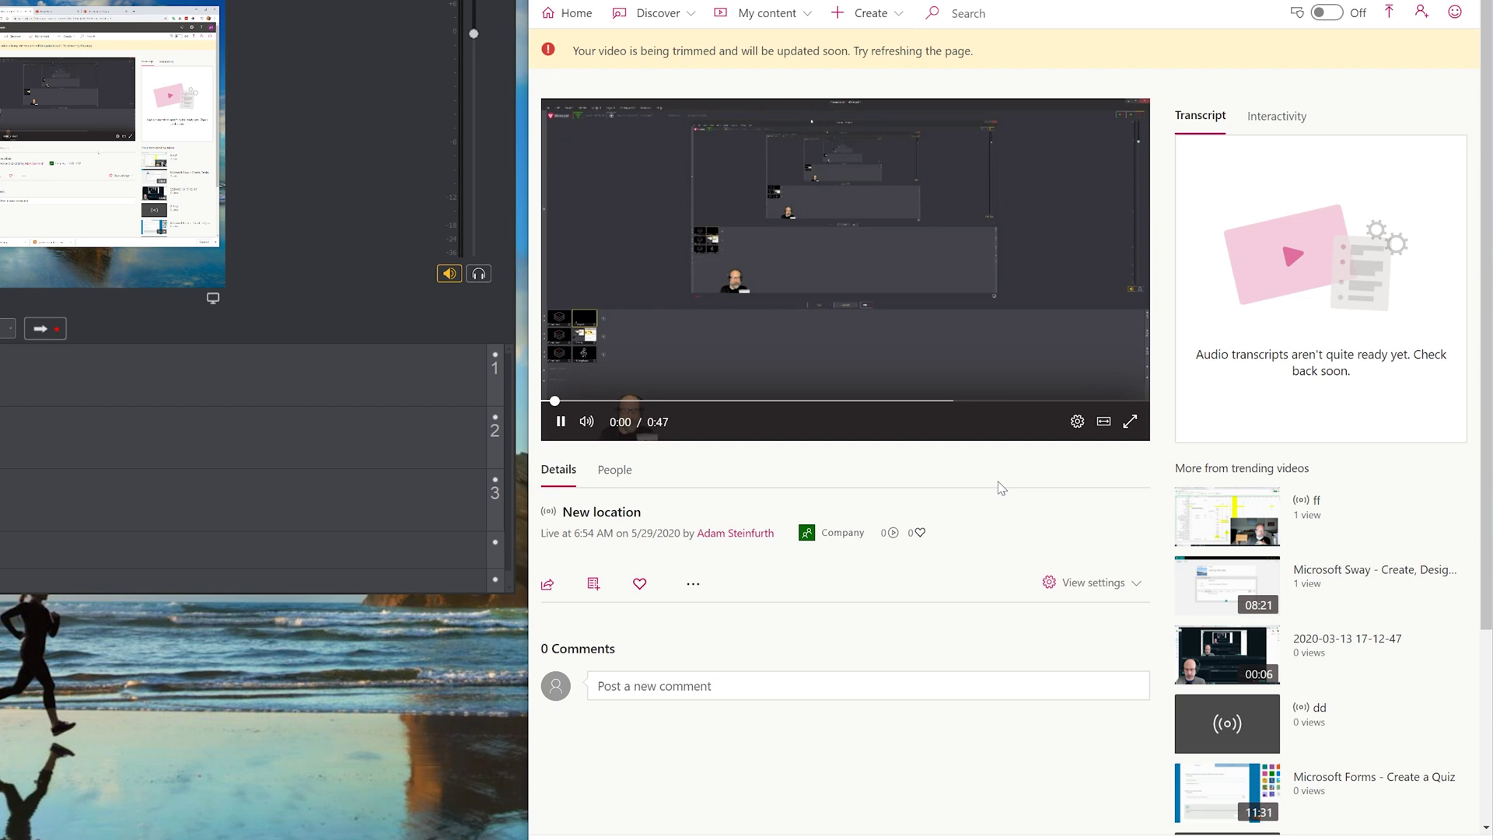
# Pause the video, note the trimming notice, and open the My content menu
pyautogui.click(560, 421)
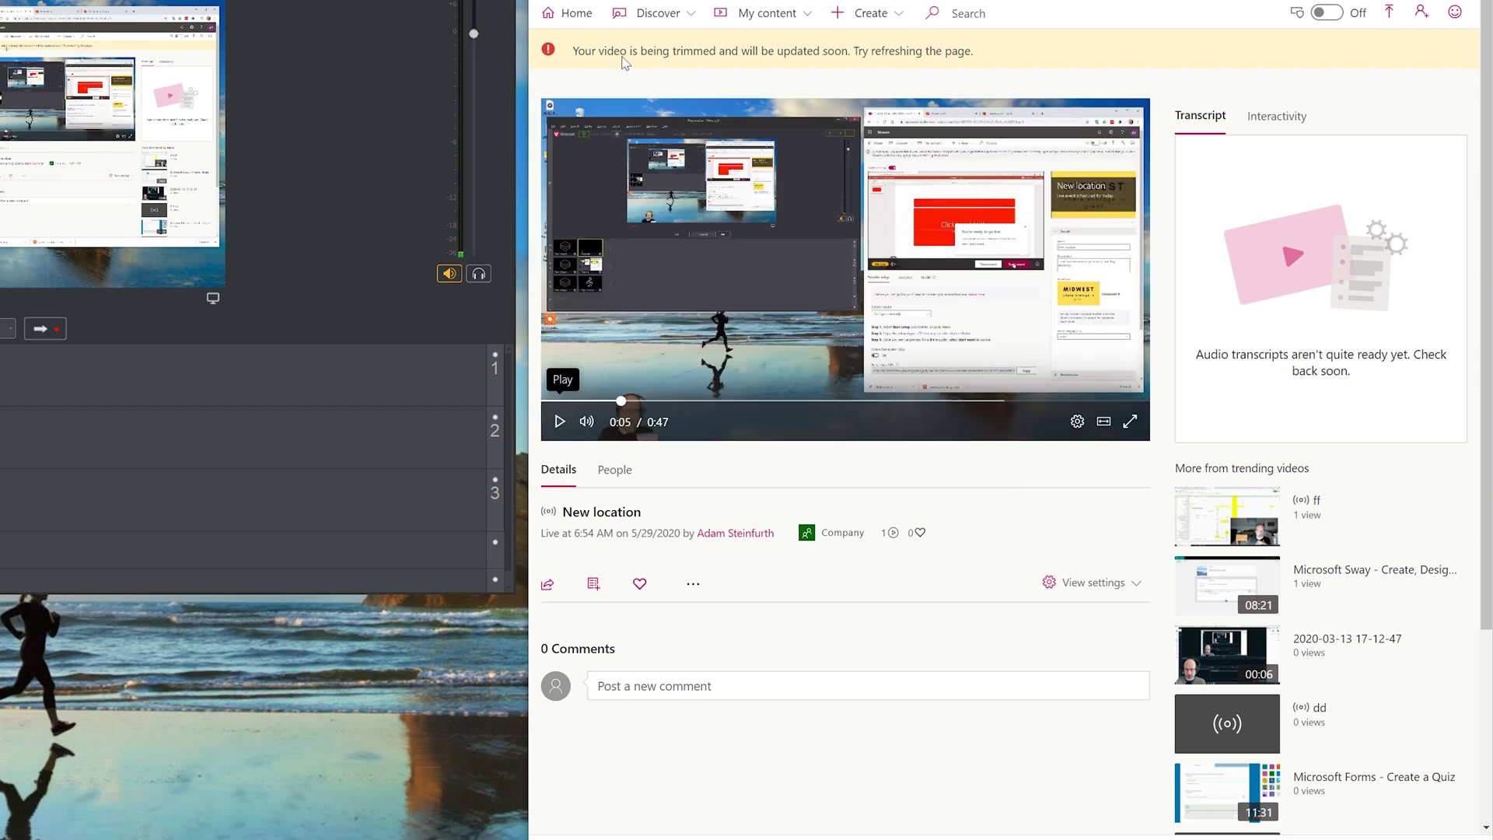
pyautogui.moveTo(627, 51); pyautogui.dragTo(828, 51)
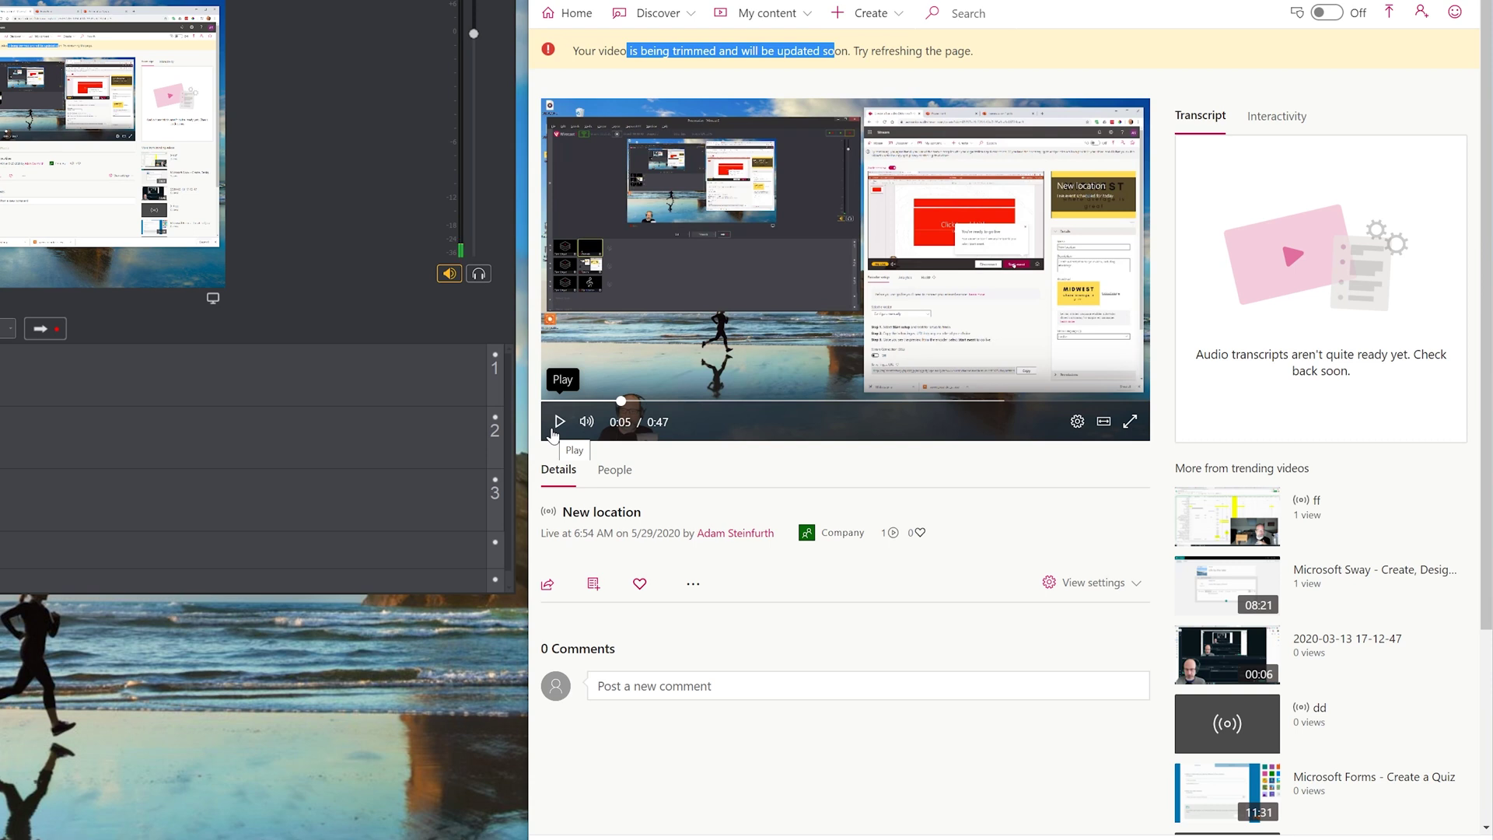
pyautogui.click(754, 14)
# Go to the My content Videos list, where New location shows as still trimming
pyautogui.click(758, 49)
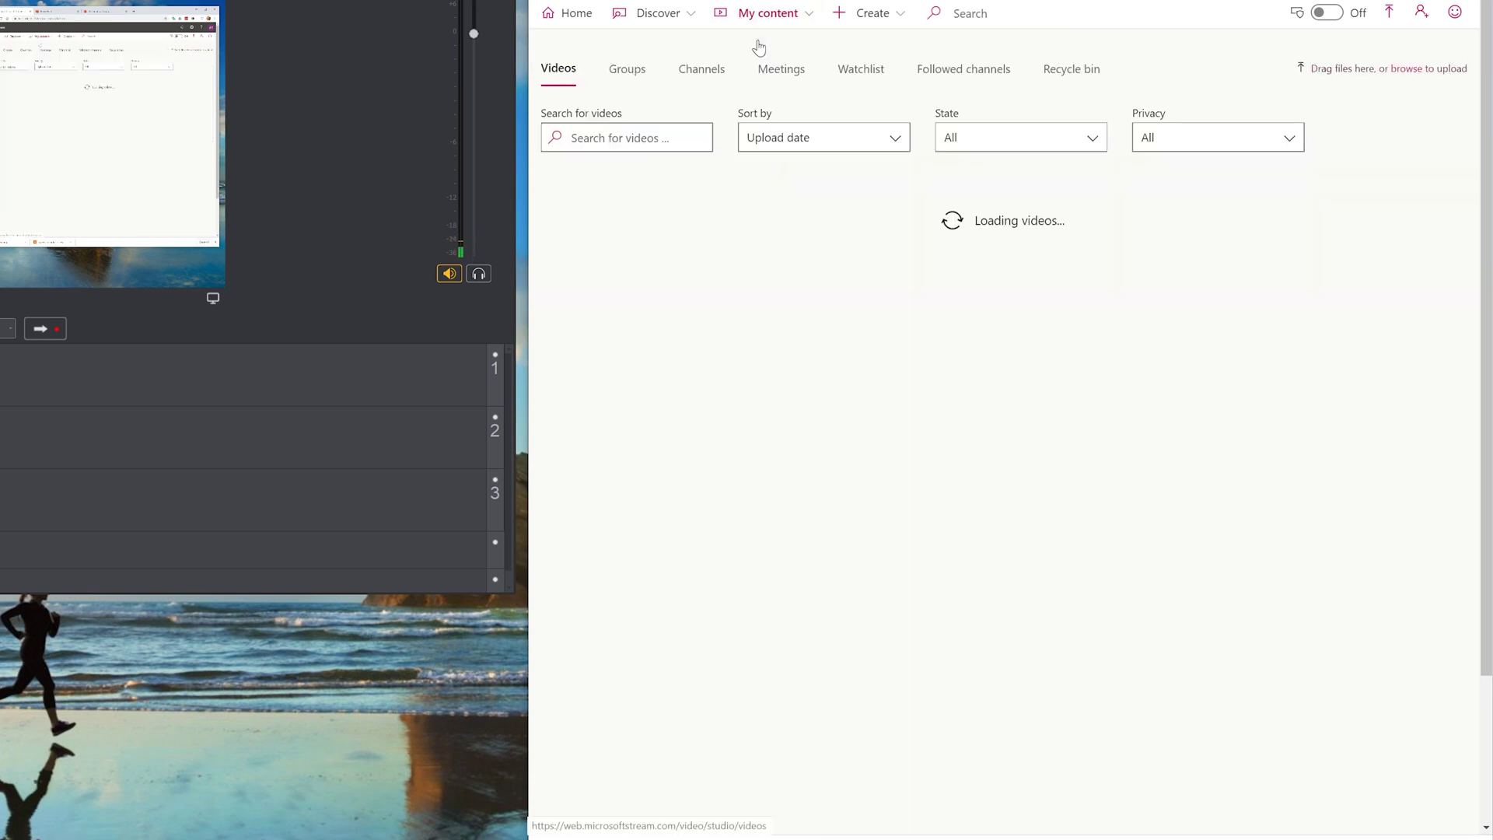